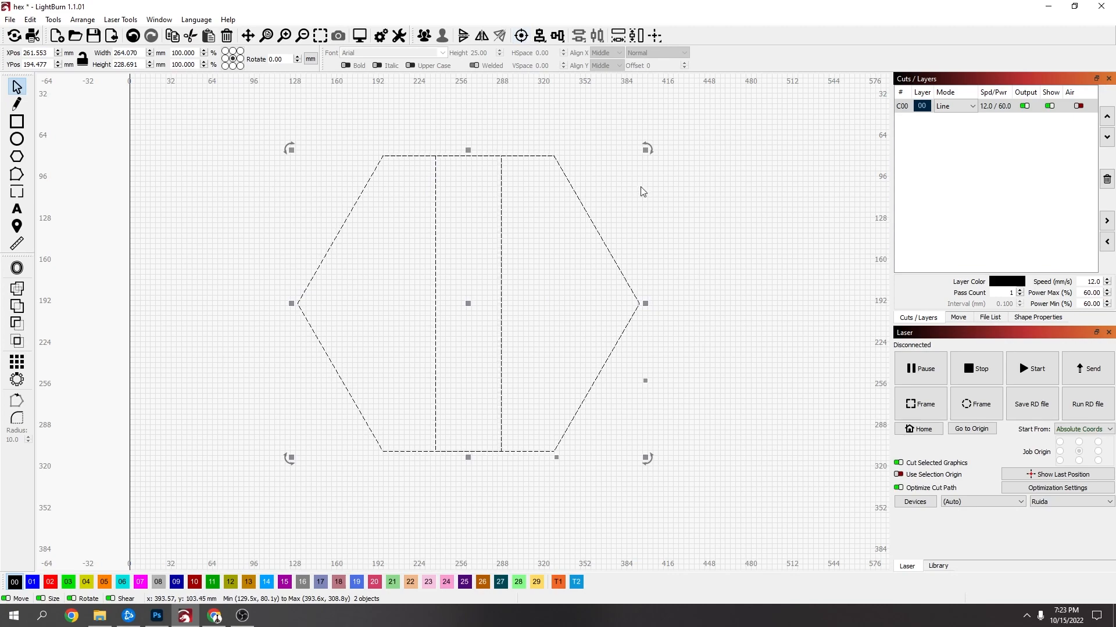
Increase the height of the central vertical rectangle in the hexagon by 8 mm, keeping it centred.
{"action": "left_click", "coordinate": [699, 228]}
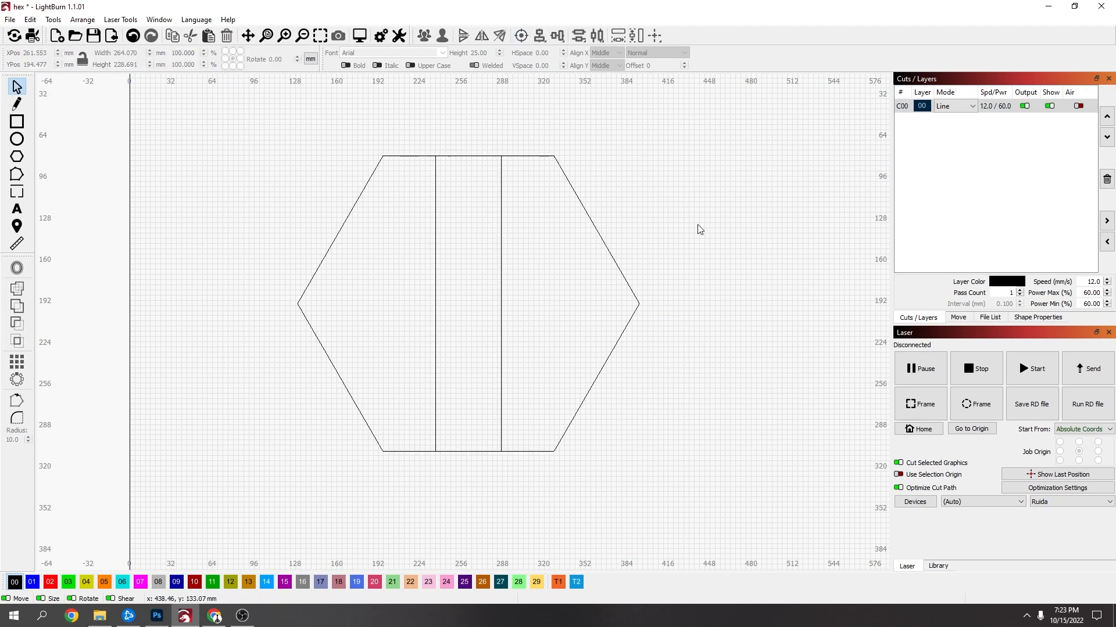
{"action": "left_click", "coordinate": [503, 294]}
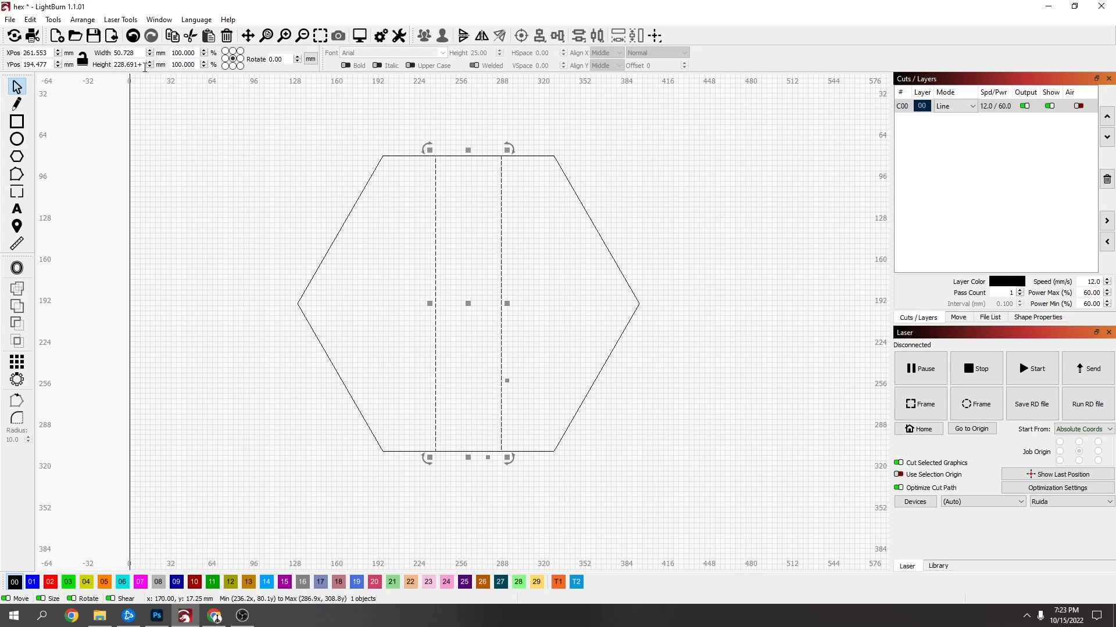
{"action": "type", "text": "8"}
{"action": "key", "text": "Return"}
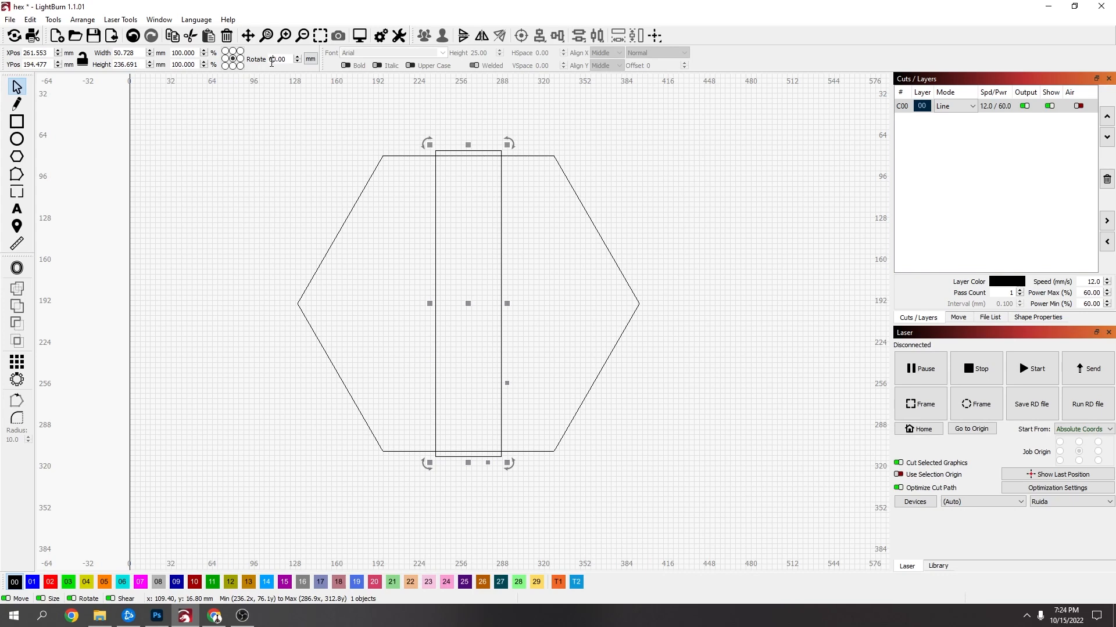
Make two copies of the tall rectangle, rotating each a further 60 degrees about the hexagon's centre.
{"action": "key", "text": "Return"}
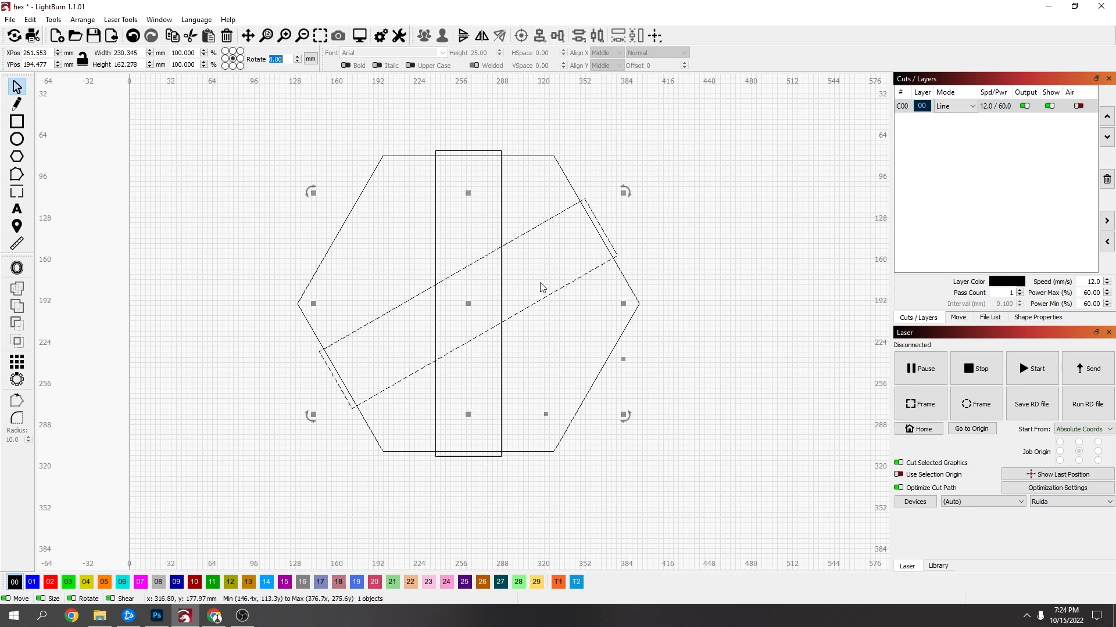
{"action": "left_click", "coordinate": [269, 61]}
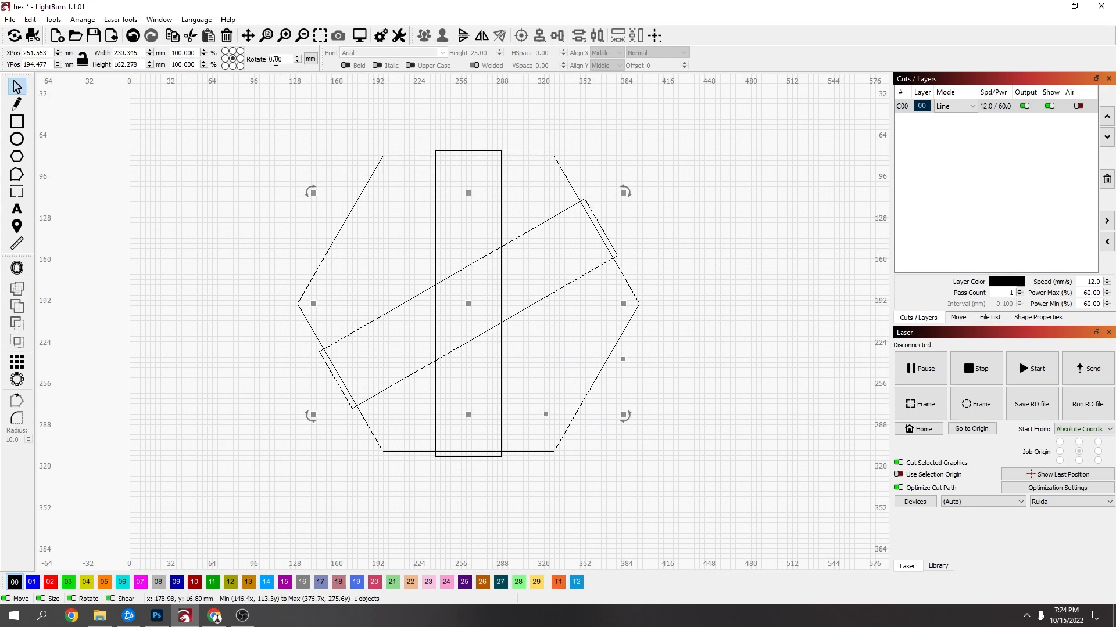
{"action": "type", "text": "6"}
{"action": "key", "text": "Return"}
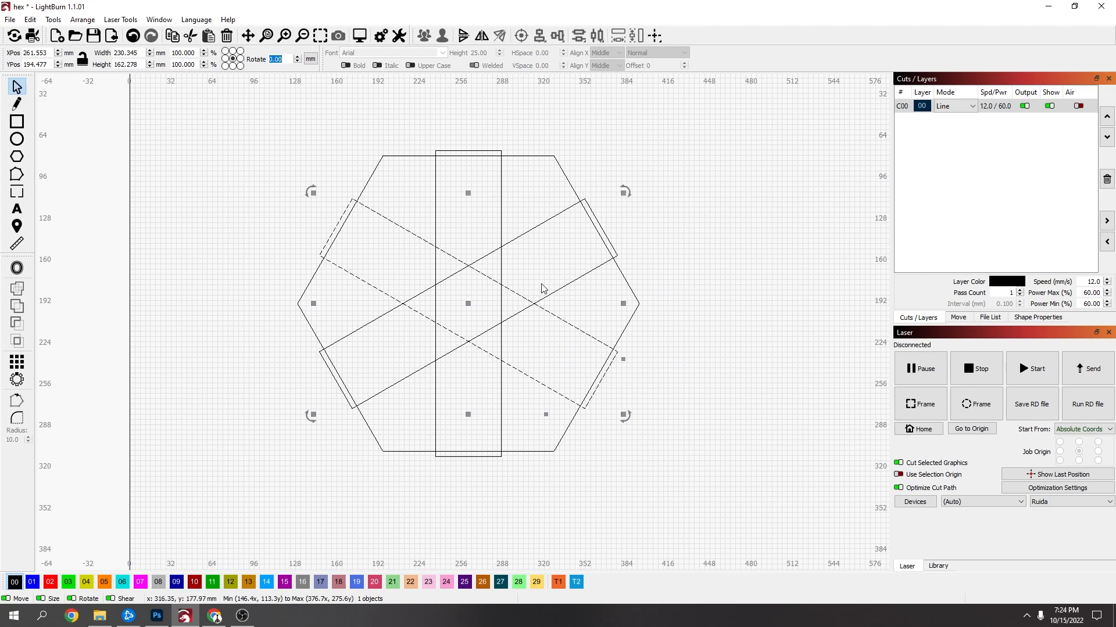
Group the three crossing rectangles and Boolean-union the group with the hexagon into one tabbed outline.
{"action": "left_click", "coordinate": [537, 265]}
{"action": "left_click_drag", "start_coordinate": [543, 210], "coordinate": [402, 379]}
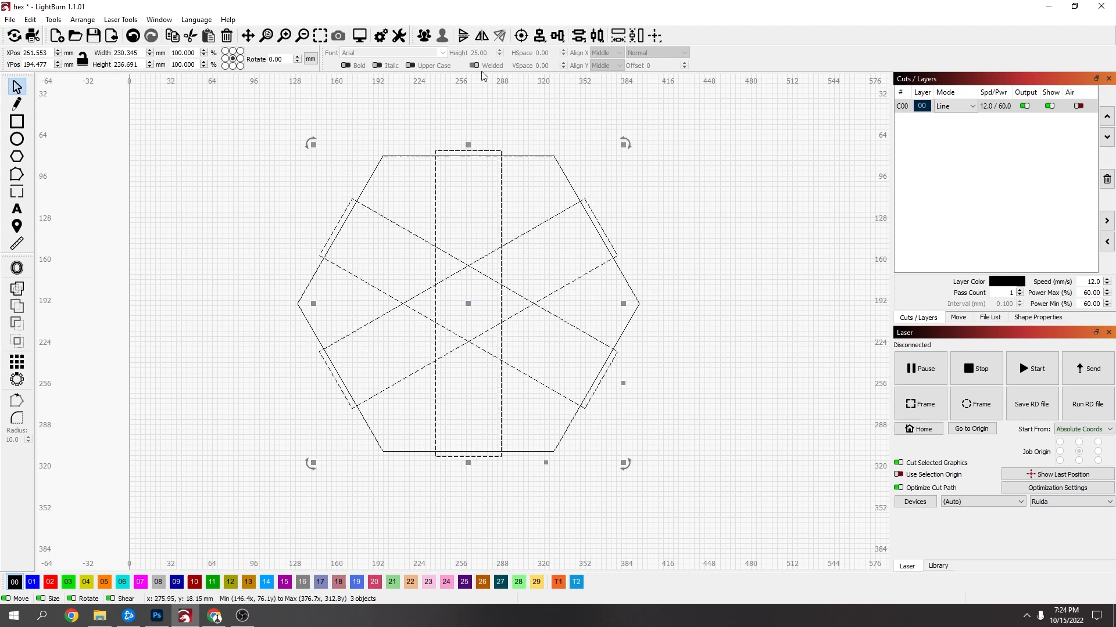
{"action": "left_click", "coordinate": [424, 36]}
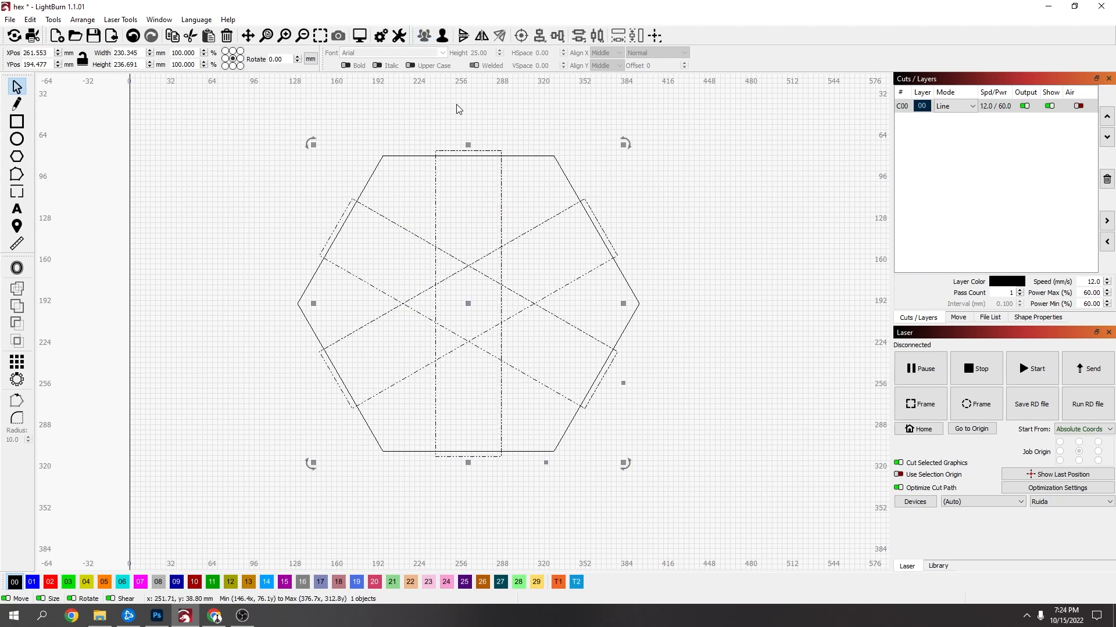
{"action": "left_click", "coordinate": [539, 155], "text": "shift"}
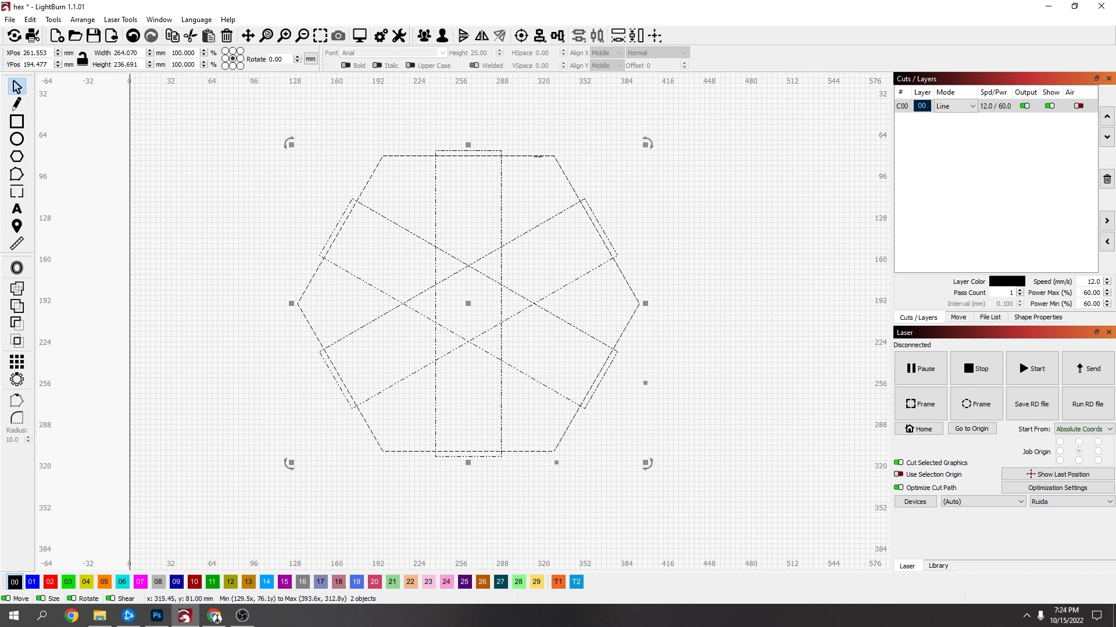
{"action": "left_click", "coordinate": [17, 307]}
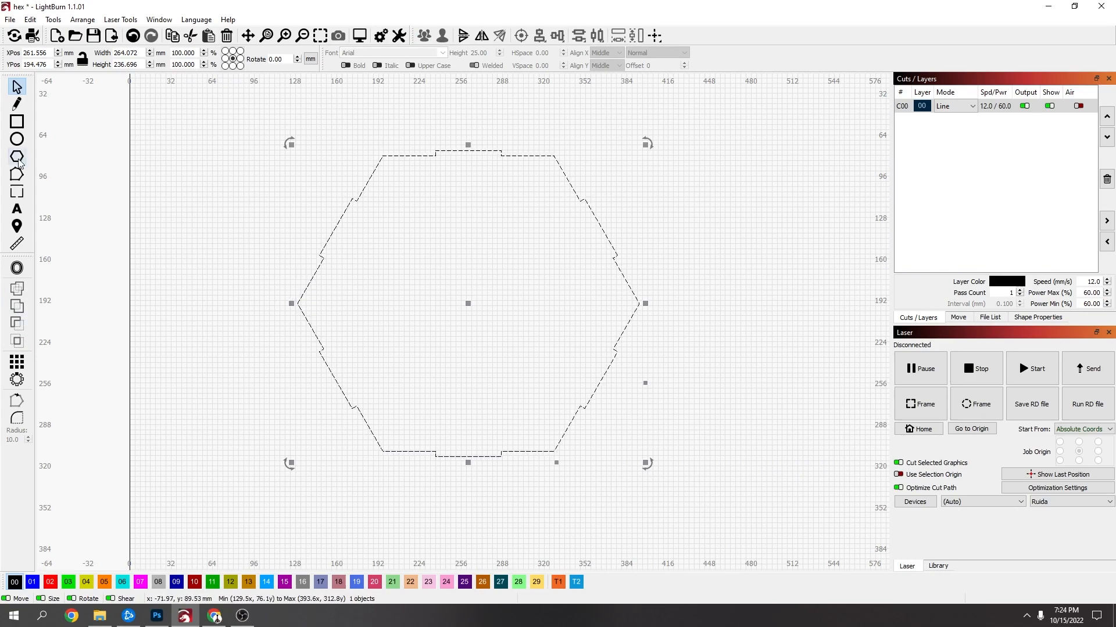
Draw a rectangle about 133 mm wide and 52 mm high standing on the hexagon's top edge.
{"action": "left_click", "coordinate": [17, 122]}
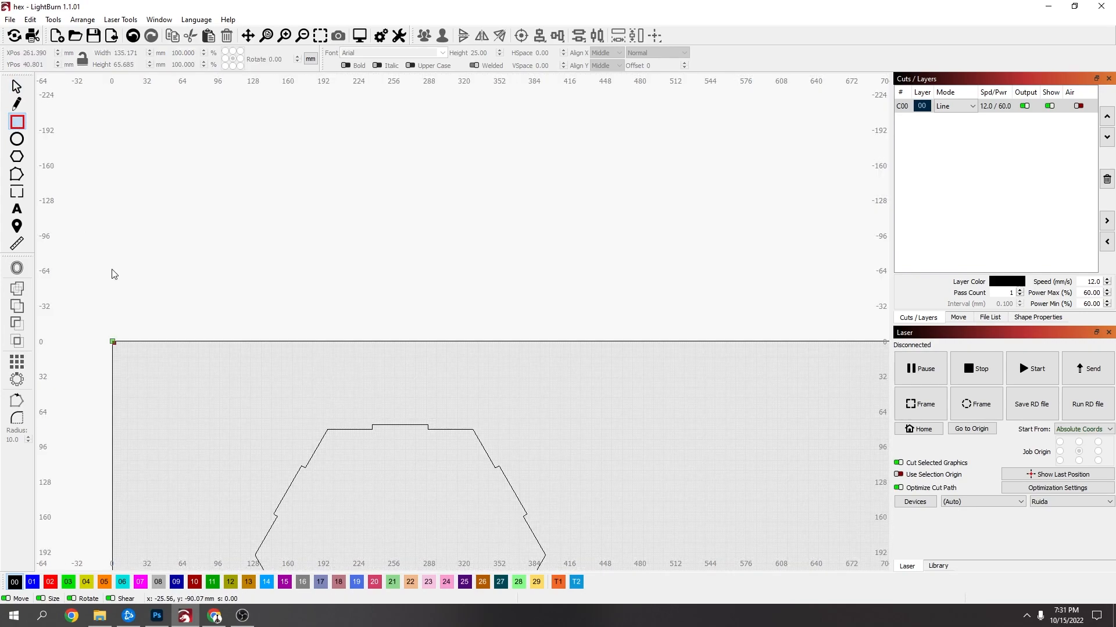
{"action": "scroll", "coordinate": [375, 351], "scroll_direction": "down", "scroll_amount": 1}
{"action": "left_click_drag", "start_coordinate": [369, 338], "coordinate": [468, 278]}
{"action": "scroll", "coordinate": [467, 278], "scroll_direction": "up", "scroll_amount": 5}
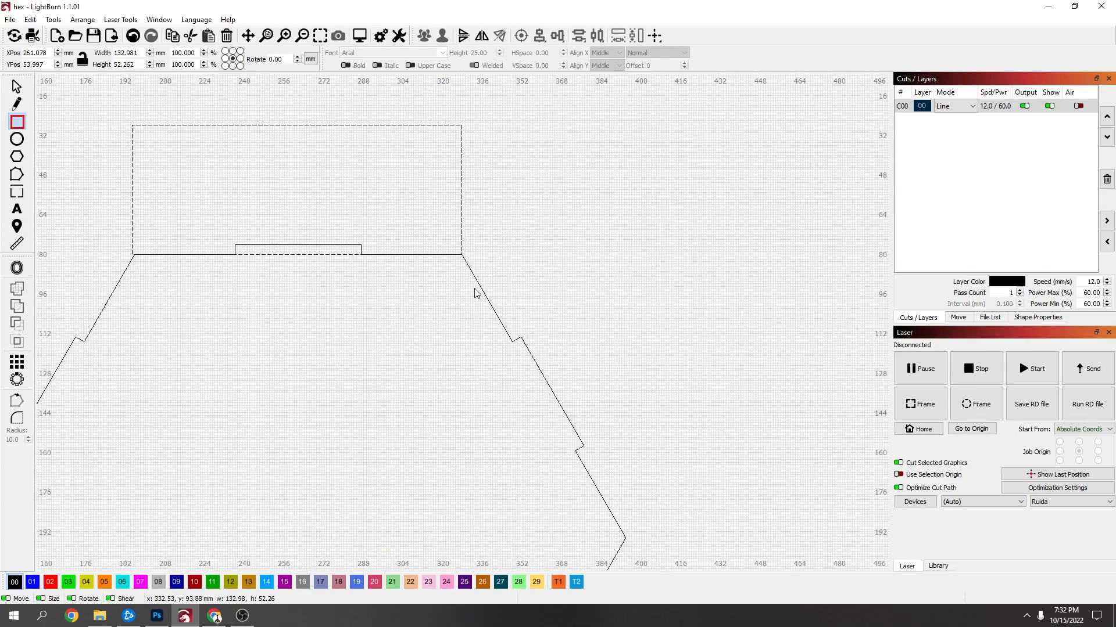
Resize the new rectangle to about 132.1 mm wide so its left edge meets the hexagon's upper-left corner.
{"action": "scroll", "coordinate": [445, 245], "scroll_direction": "up", "scroll_amount": 2}
{"action": "scroll", "coordinate": [319, 246], "scroll_direction": "down", "scroll_amount": 3}
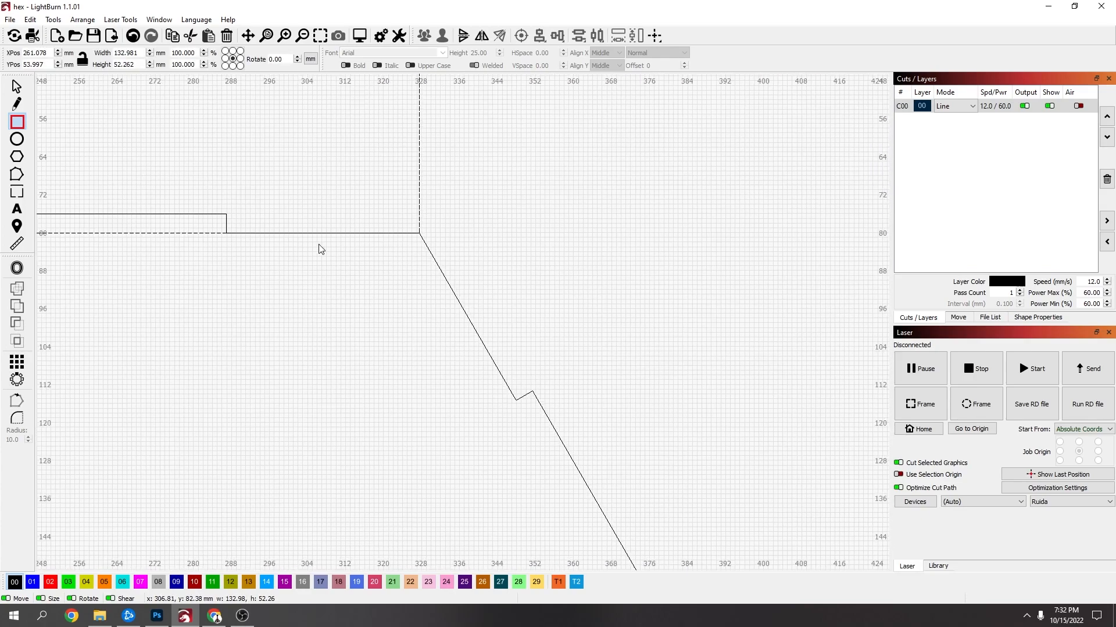
{"action": "left_click_drag", "start_coordinate": [187, 247], "coordinate": [503, 250]}
{"action": "scroll", "coordinate": [237, 247], "scroll_direction": "up", "scroll_amount": 6}
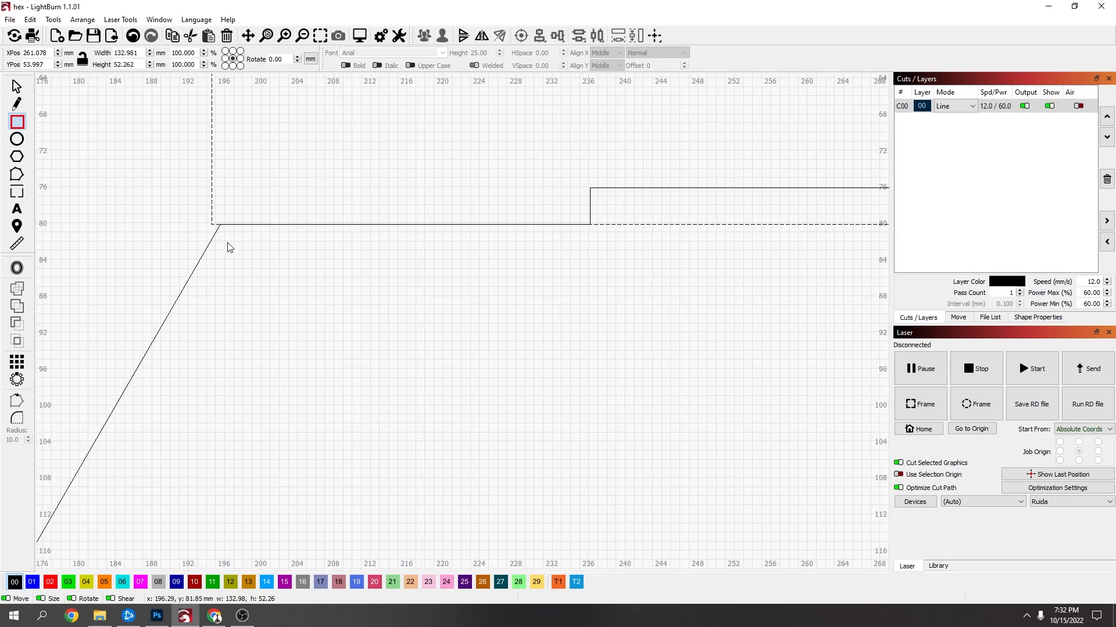
{"action": "scroll", "coordinate": [227, 244], "scroll_direction": "down", "scroll_amount": 2}
{"action": "left_click", "coordinate": [17, 87]}
{"action": "scroll", "coordinate": [117, 129], "scroll_direction": "down", "scroll_amount": 1}
{"action": "left_click_drag", "start_coordinate": [130, 176], "coordinate": [135, 365]}
{"action": "left_click_drag", "start_coordinate": [198, 259], "coordinate": [202, 257]}
{"action": "scroll", "coordinate": [411, 266], "scroll_direction": "down", "scroll_amount": 2}
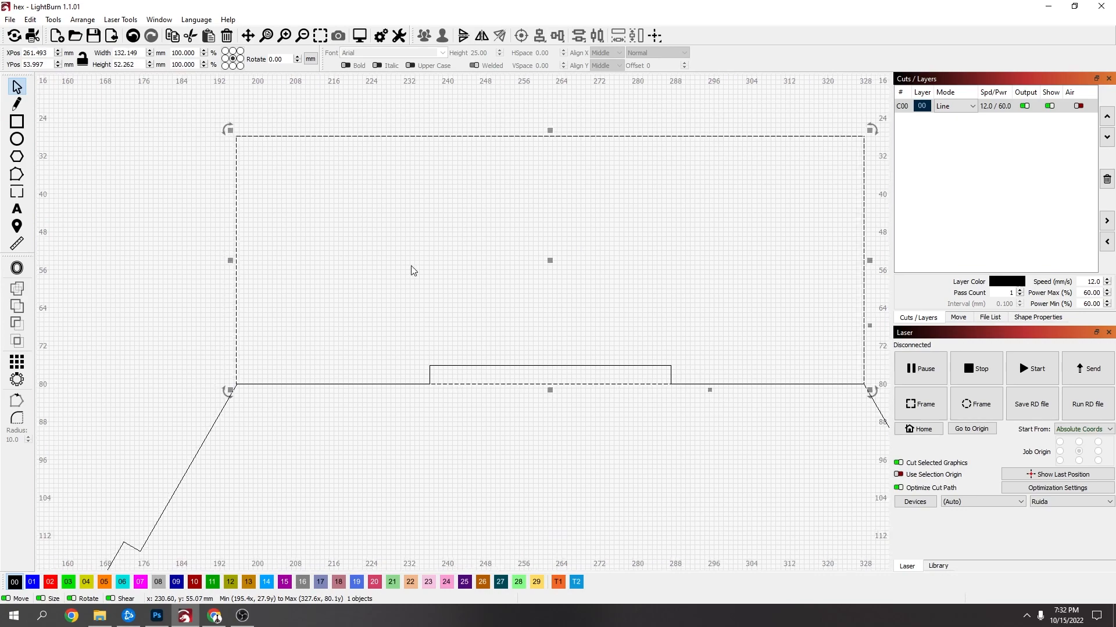
Widen the rectangle to about 132.3 mm to meet the hexagon's upper-right corner and move it up about 9.5 mm.
{"action": "scroll", "coordinate": [552, 285], "scroll_direction": "right", "scroll_amount": 5}
{"action": "scroll", "coordinate": [575, 268], "scroll_direction": "up", "scroll_amount": 2}
{"action": "scroll", "coordinate": [508, 250], "scroll_direction": "up", "scroll_amount": 1}
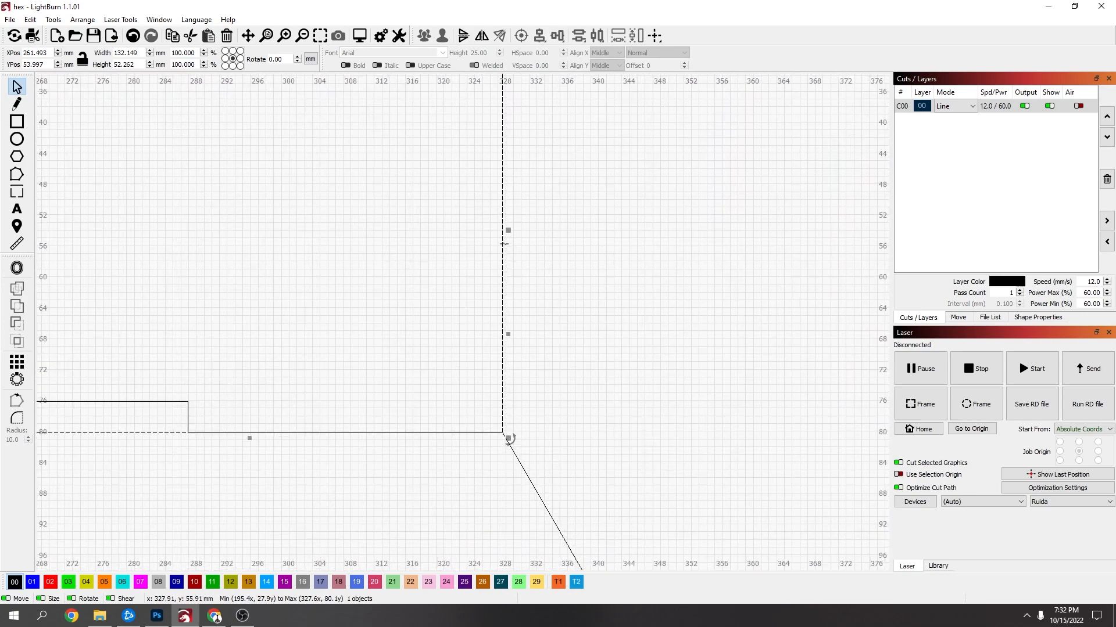
{"action": "left_click_drag", "start_coordinate": [509, 231], "coordinate": [507, 231]}
{"action": "scroll", "coordinate": [520, 302], "scroll_direction": "down", "scroll_amount": 3}
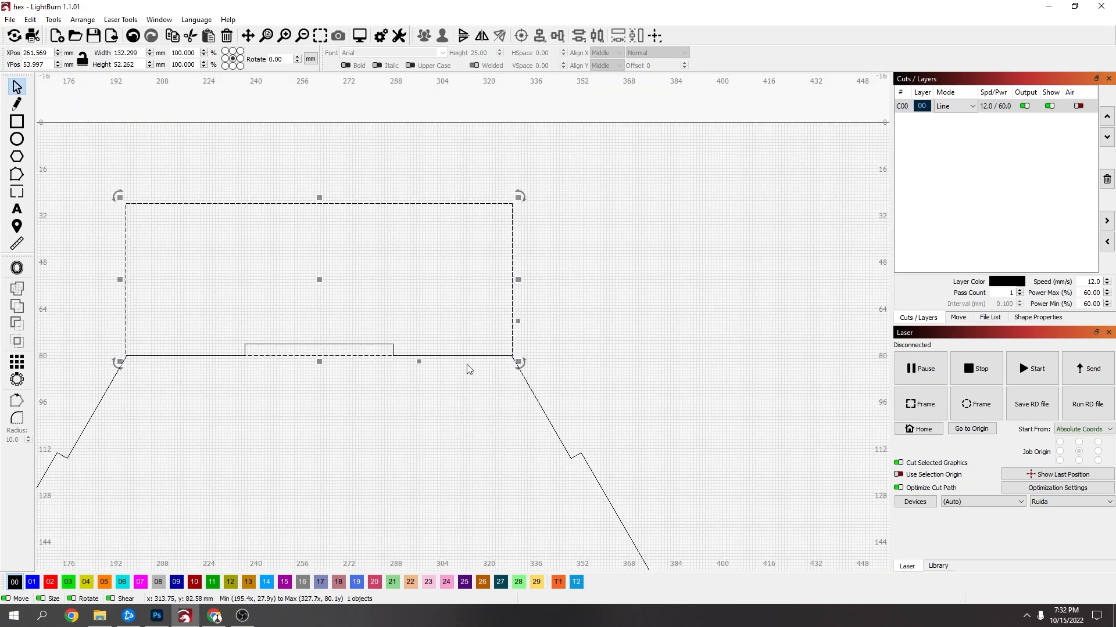
{"action": "scroll", "coordinate": [315, 357], "scroll_direction": "down", "scroll_amount": 3}
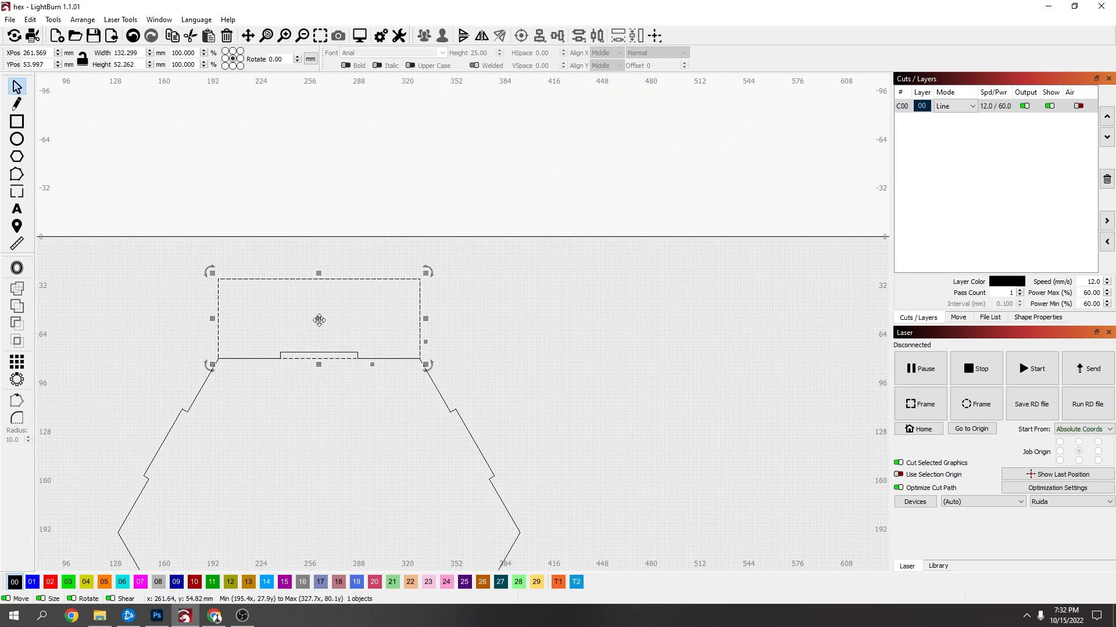
{"action": "left_click_drag", "start_coordinate": [318, 319], "coordinate": [318, 305]}
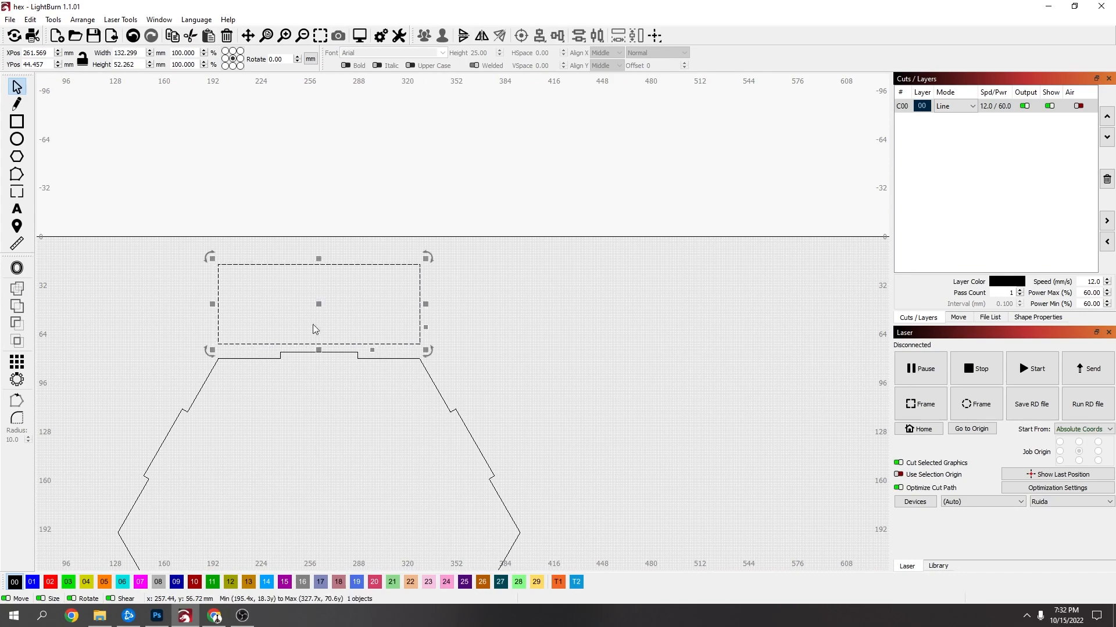
Draw a rectangle about 50.7 by 4 mm over the hexagon's top tab and move it up onto the large rectangle's lower edge.
{"action": "scroll", "coordinate": [305, 371], "scroll_direction": "up", "scroll_amount": 3}
{"action": "key", "text": "ctrl+r"}
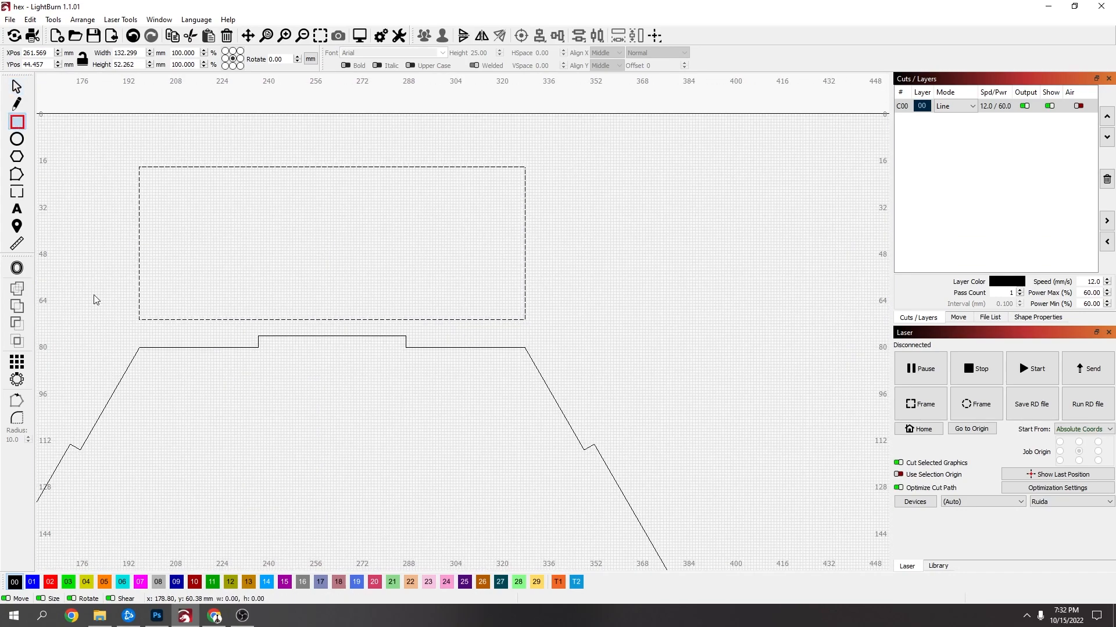
{"action": "left_click_drag", "start_coordinate": [265, 340], "coordinate": [405, 348]}
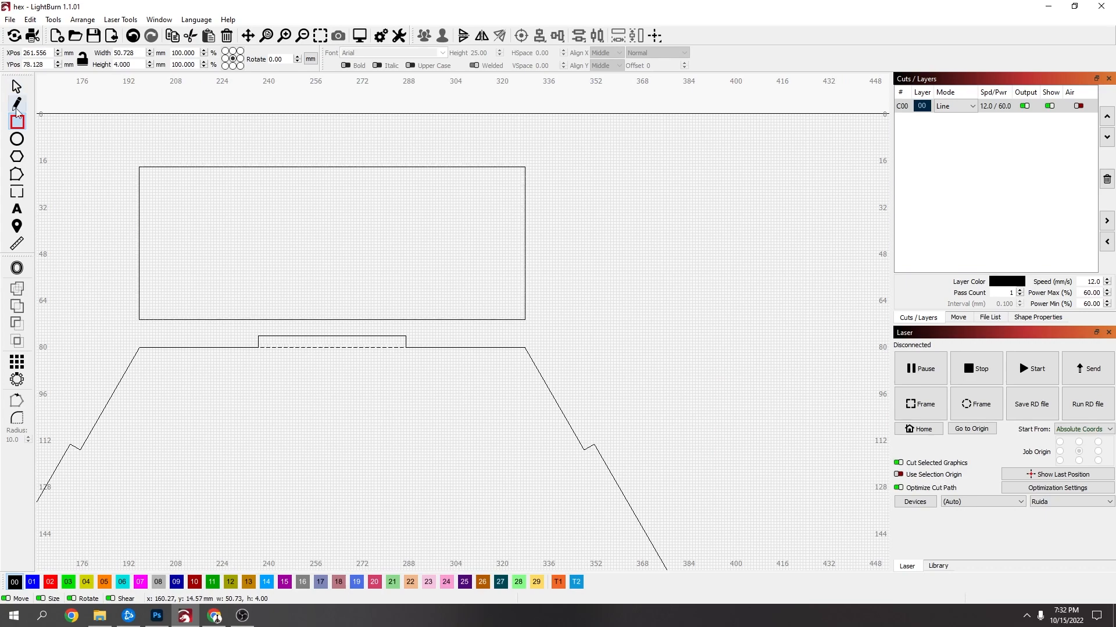
{"action": "left_click", "coordinate": [16, 87]}
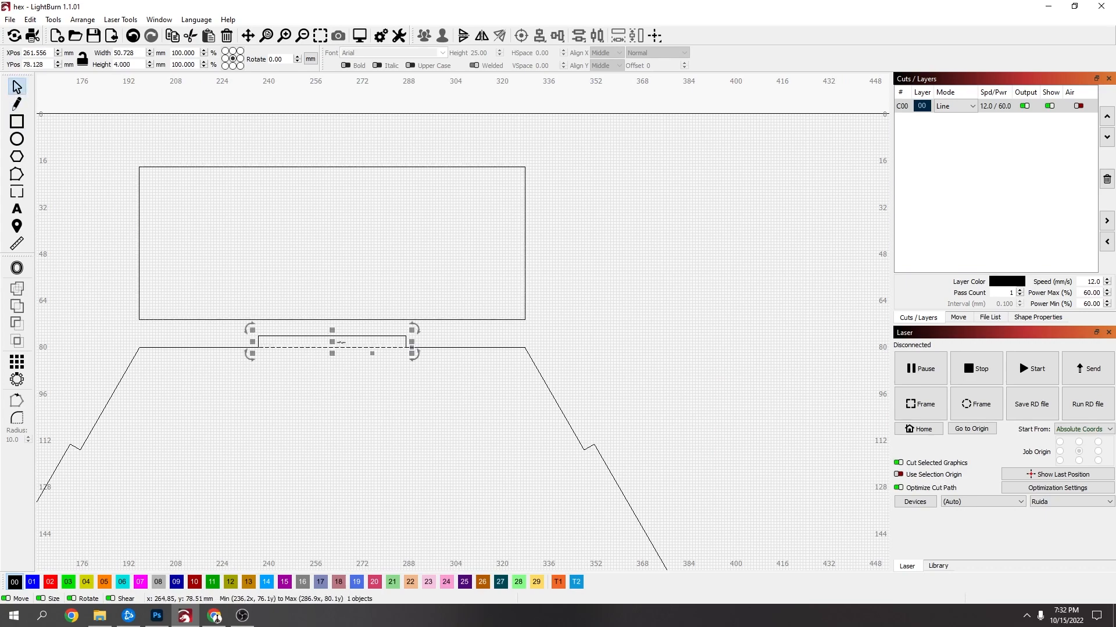
{"action": "left_click_drag", "start_coordinate": [332, 348], "coordinate": [330, 317]}
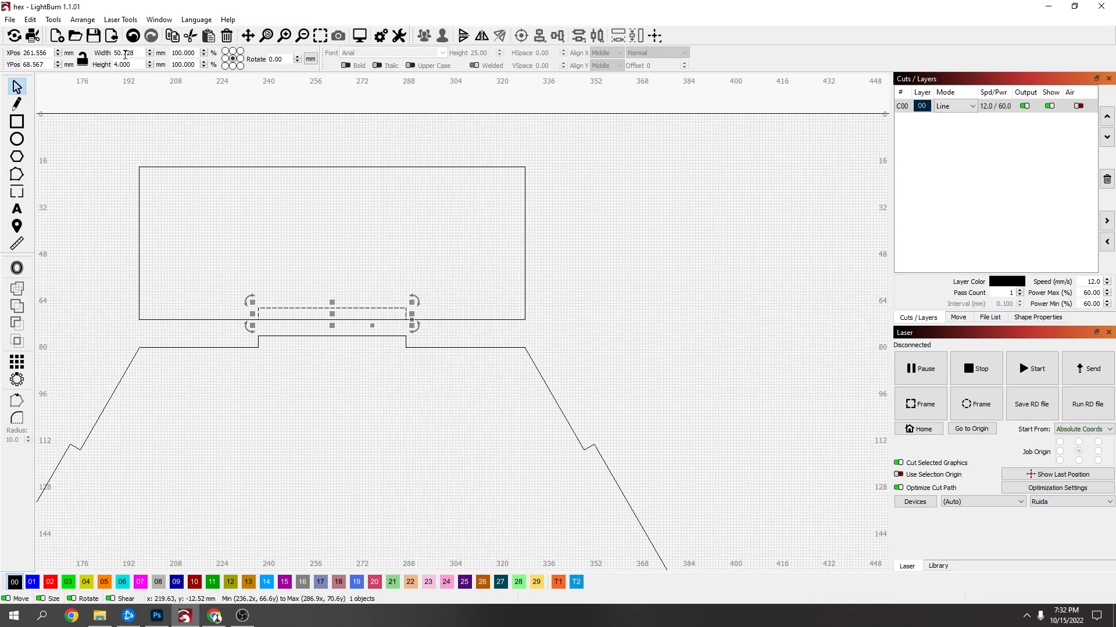
Set the small notch rectangle's width to 50 mm.
{"action": "left_click_drag", "start_coordinate": [124, 53], "coordinate": [136, 55]}
{"action": "key", "text": "BackSpace"}
{"action": "key", "text": "Return"}
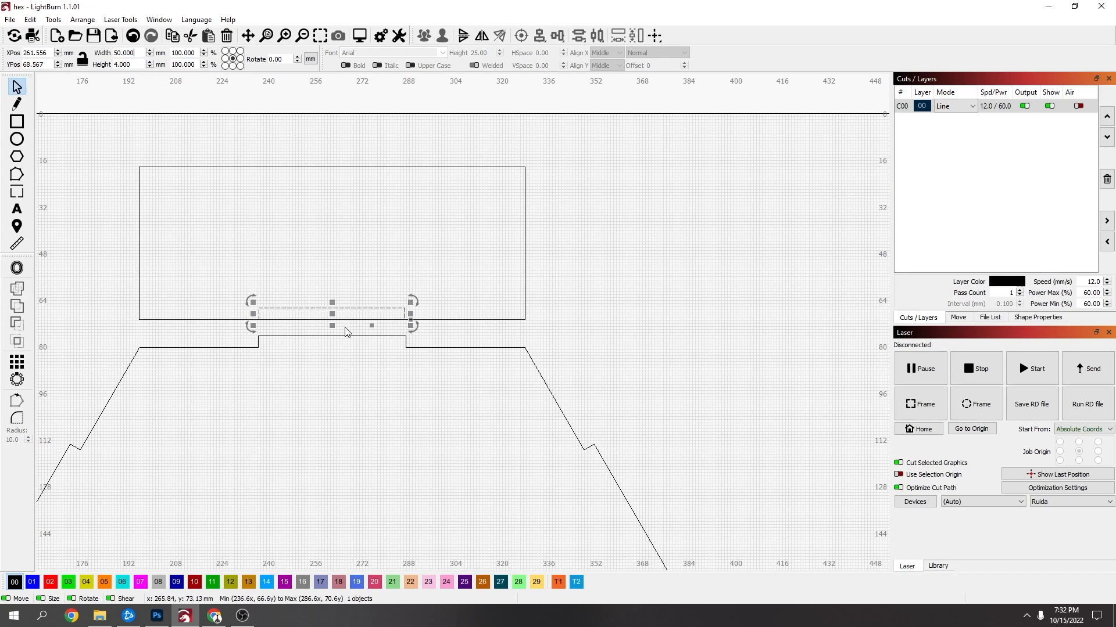
Move the 50 mm notch rectangle down over the hexagon's top tab to compare their widths.
{"action": "left_click_drag", "start_coordinate": [332, 316], "coordinate": [341, 343]}
{"action": "scroll", "coordinate": [348, 340], "scroll_direction": "up", "scroll_amount": 3}
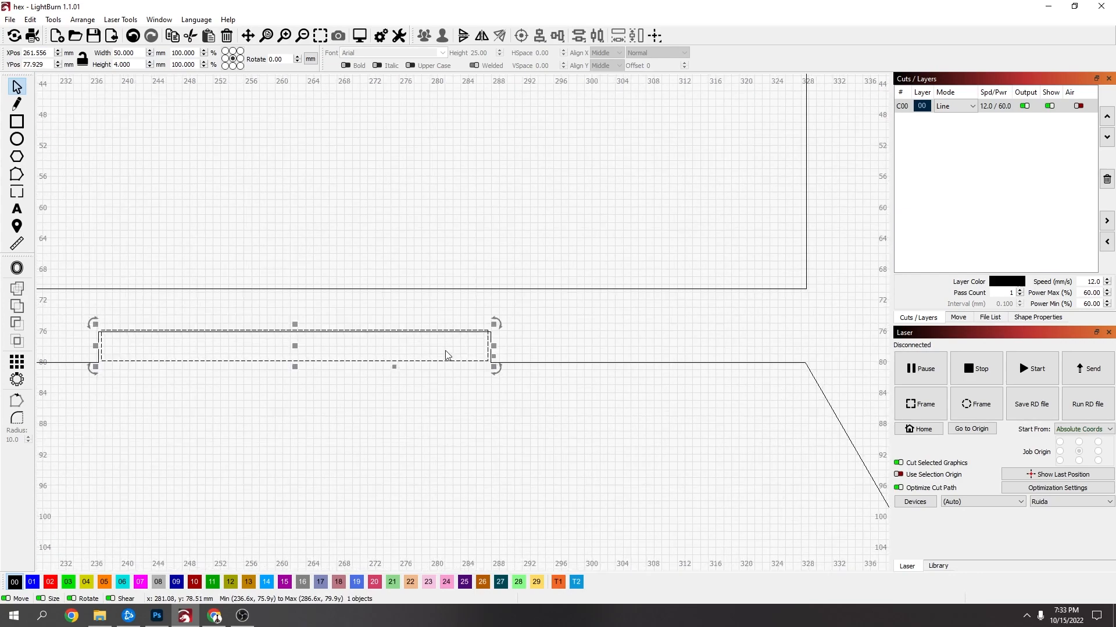
{"action": "scroll", "coordinate": [384, 355], "scroll_direction": "down", "scroll_amount": 4}
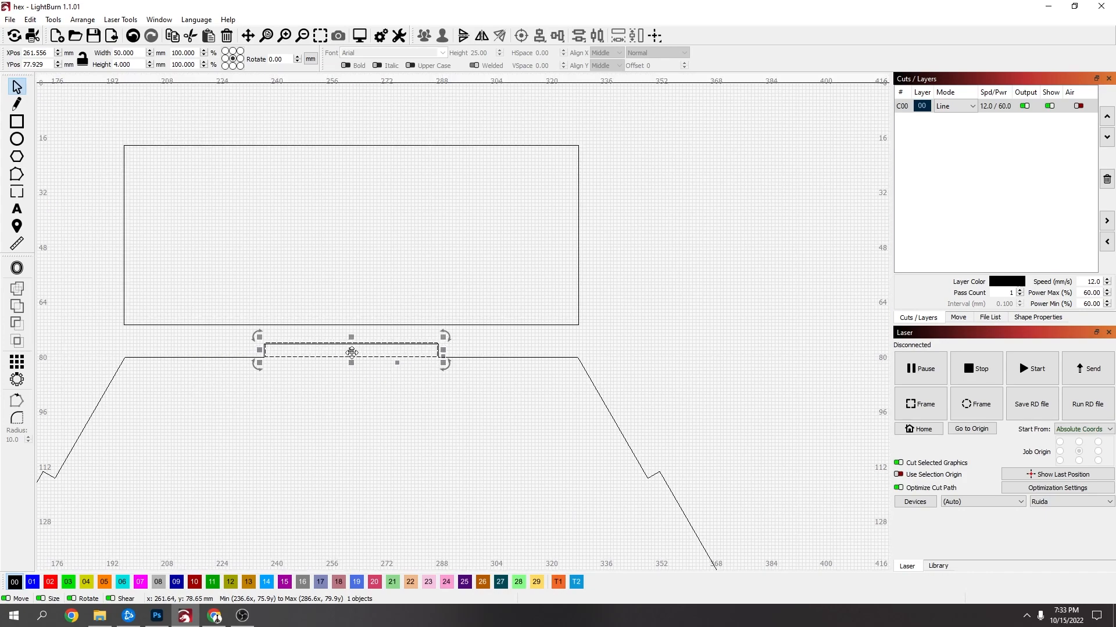
Move the notch rectangle back to the large rectangle's lower edge and place a copy just inside the upper edge.
{"action": "left_click_drag", "start_coordinate": [351, 351], "coordinate": [353, 320]}
{"action": "scroll", "coordinate": [363, 330], "scroll_direction": "up", "scroll_amount": 5}
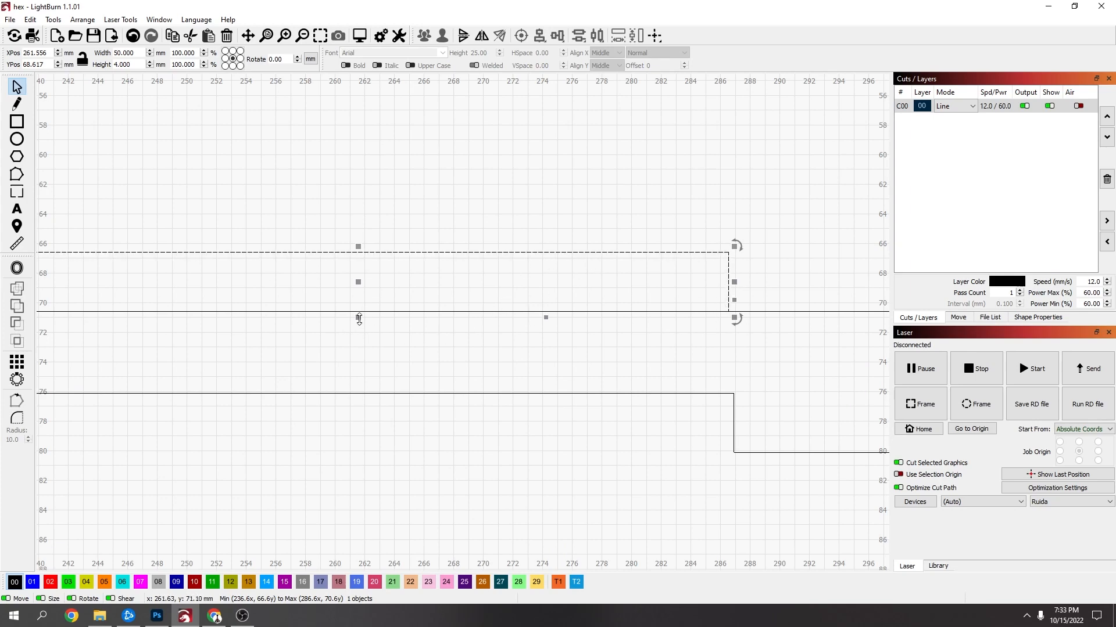
{"action": "scroll", "coordinate": [359, 319], "scroll_direction": "down", "scroll_amount": 6}
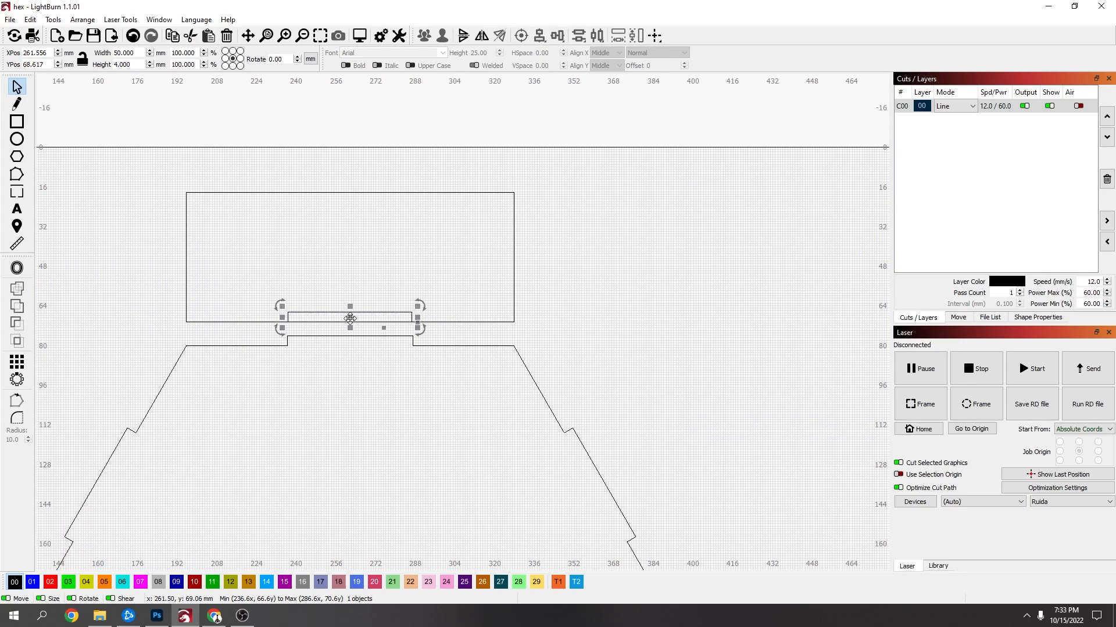
{"action": "left_click_drag", "start_coordinate": [351, 312], "coordinate": [354, 198]}
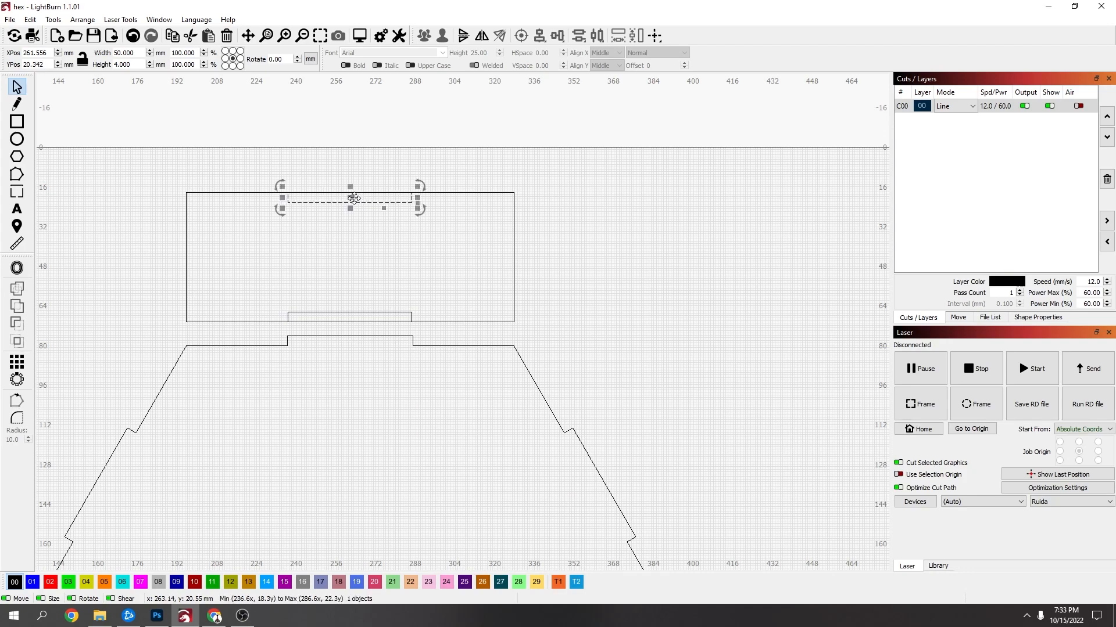
Nudge the lower notch rectangle up so its bottom edge coincides exactly with the large rectangle's lower edge.
{"action": "scroll", "coordinate": [339, 314], "scroll_direction": "up", "scroll_amount": 3}
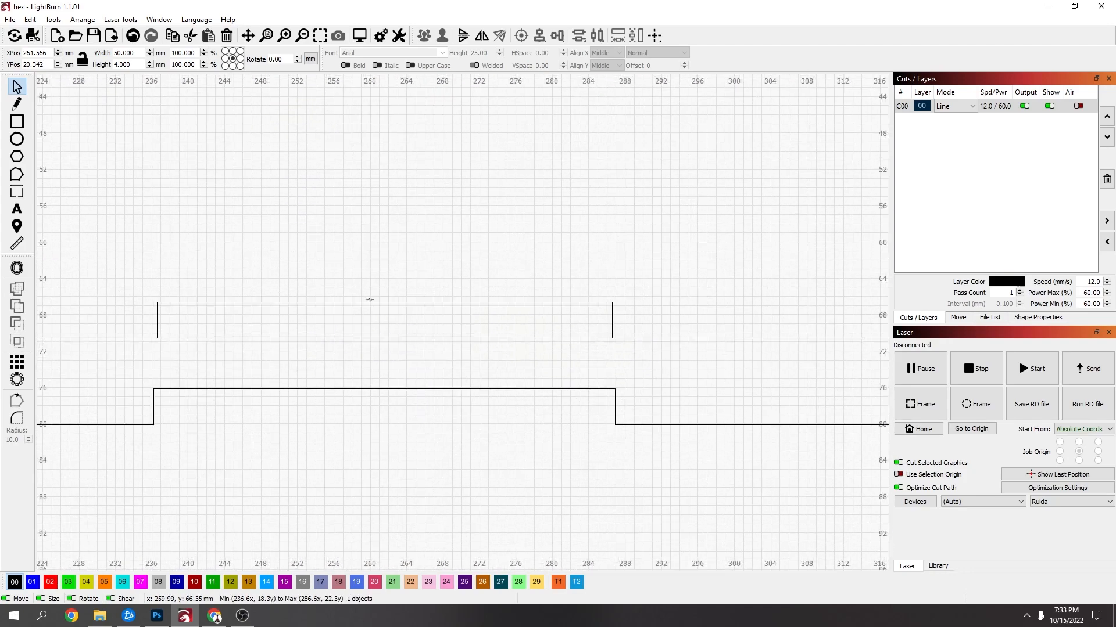
{"action": "left_click", "coordinate": [370, 301]}
{"action": "left_click", "coordinate": [156, 323]}
{"action": "scroll", "coordinate": [372, 319], "scroll_direction": "up", "scroll_amount": 4}
{"action": "scroll", "coordinate": [401, 313], "scroll_direction": "up", "scroll_amount": 1}
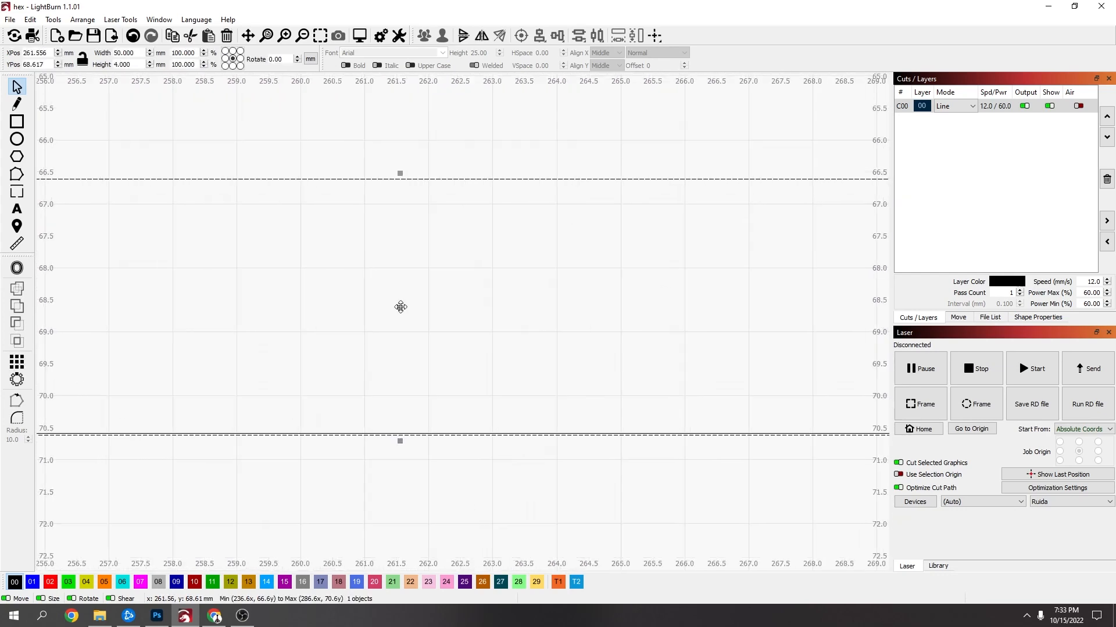
{"action": "left_click_drag", "start_coordinate": [399, 307], "coordinate": [399, 303]}
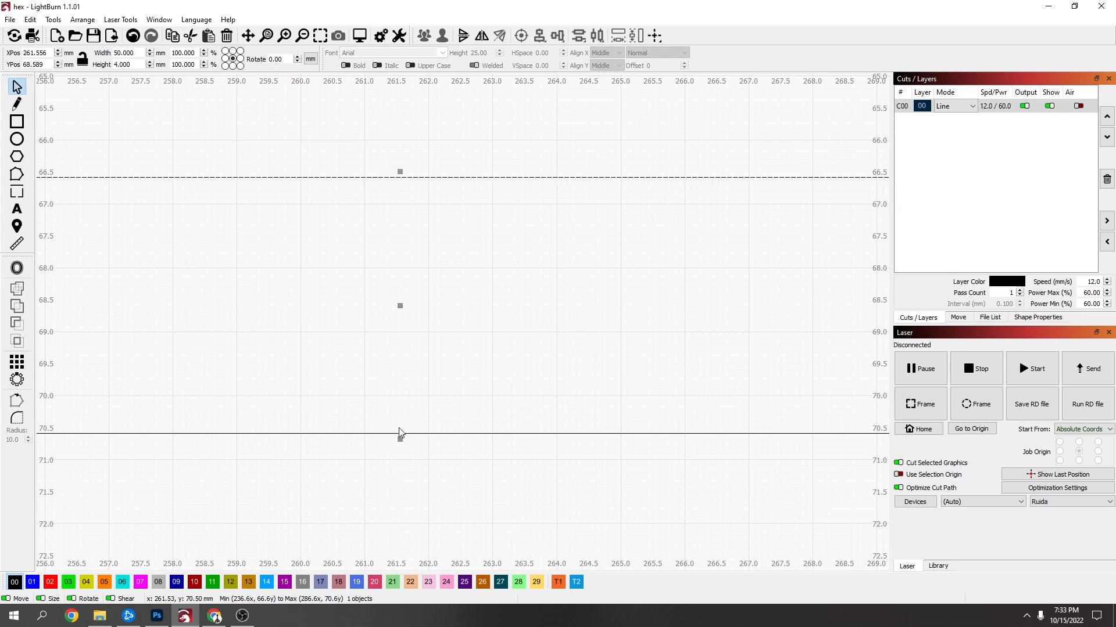
{"action": "scroll", "coordinate": [341, 432], "scroll_direction": "down", "scroll_amount": 4}
{"action": "scroll", "coordinate": [314, 436], "scroll_direction": "down", "scroll_amount": 2}
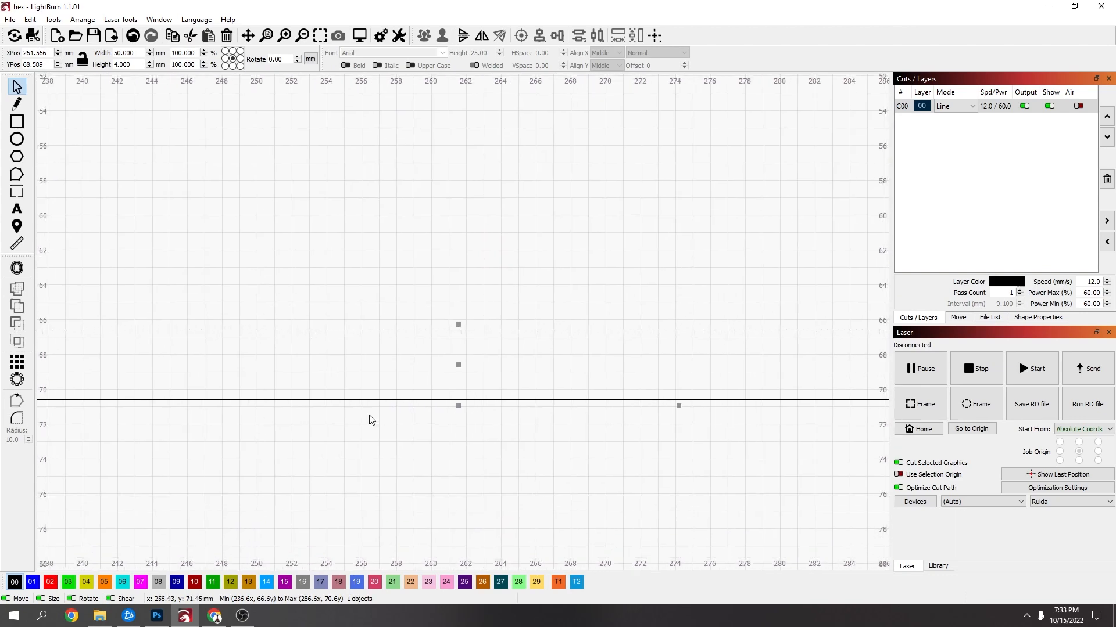
Convert the lower notch rectangle to a path.
{"action": "right_click", "coordinate": [310, 384]}
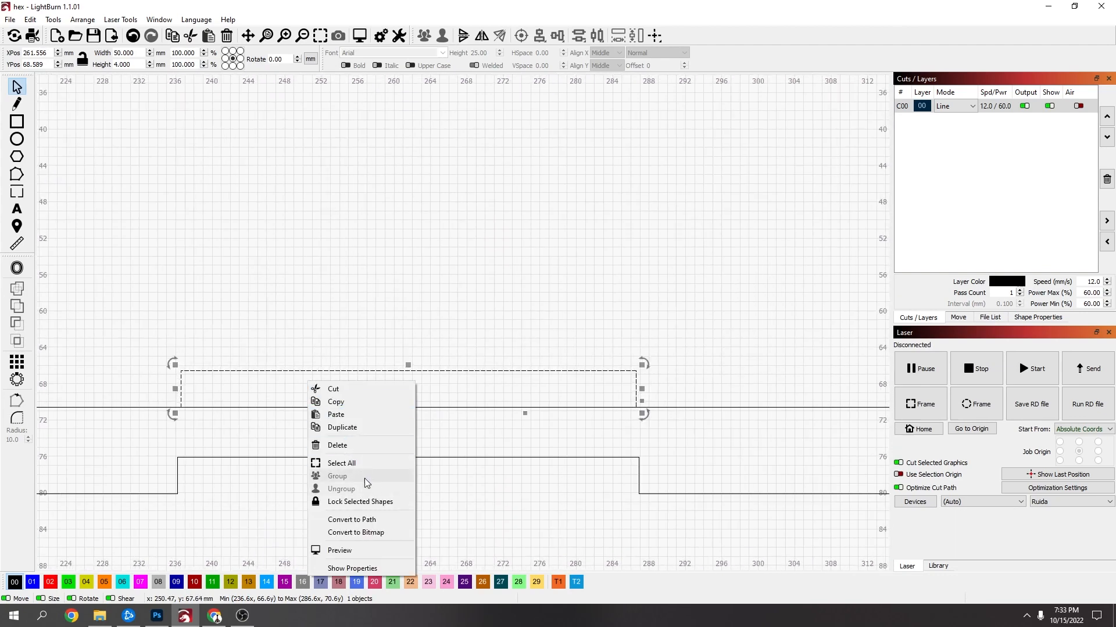
{"action": "left_click", "coordinate": [374, 523]}
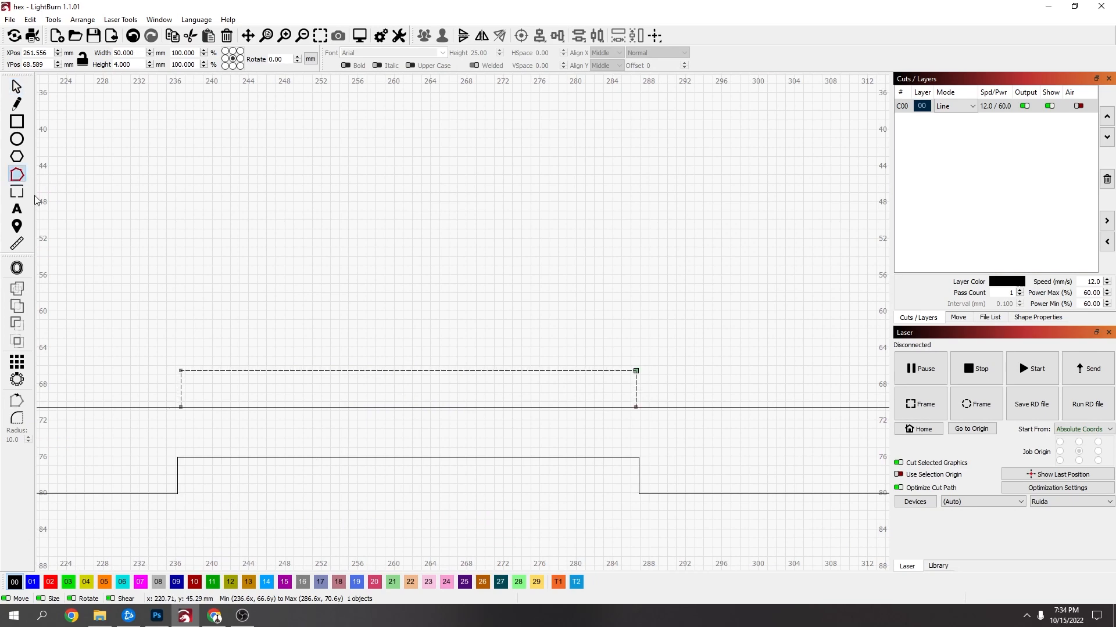
Convert the large side-panel rectangle to a path so its nodes become editable.
{"action": "scroll", "coordinate": [264, 393], "scroll_direction": "up", "scroll_amount": 2}
{"action": "left_click", "coordinate": [107, 414]}
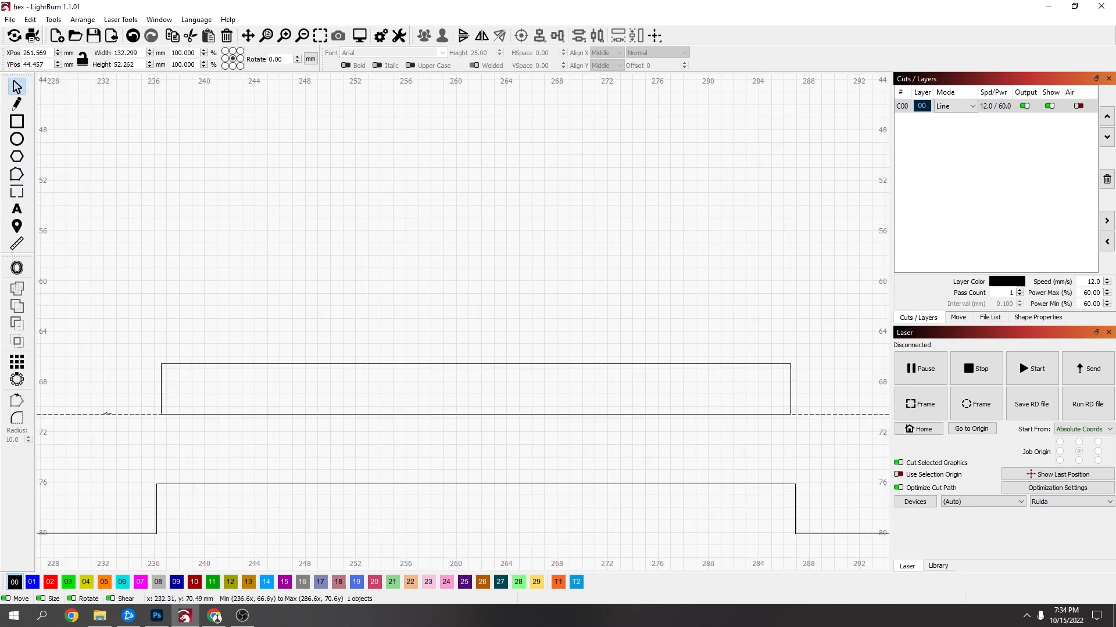
{"action": "right_click", "coordinate": [107, 415]}
{"action": "left_click", "coordinate": [161, 553]}
Remove the overlapping segments across the lower notch's opening and join the notch ends to the large rectangle's lower edge.
{"action": "left_click", "coordinate": [17, 174]}
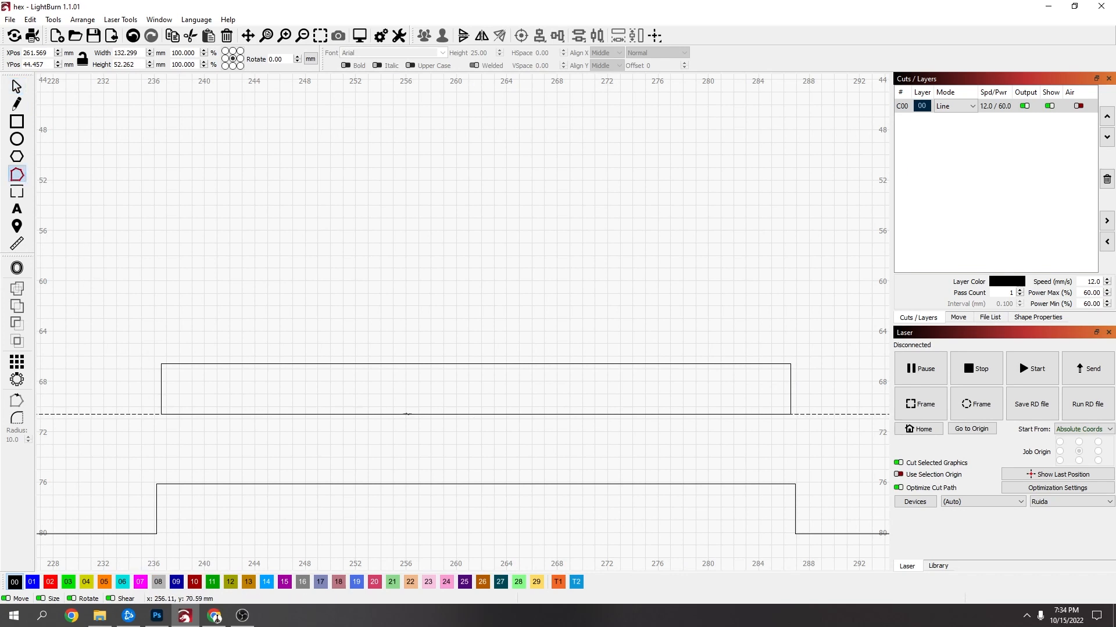
{"action": "left_click", "coordinate": [364, 365]}
{"action": "left_click", "coordinate": [503, 415]}
{"action": "key", "text": "t"}
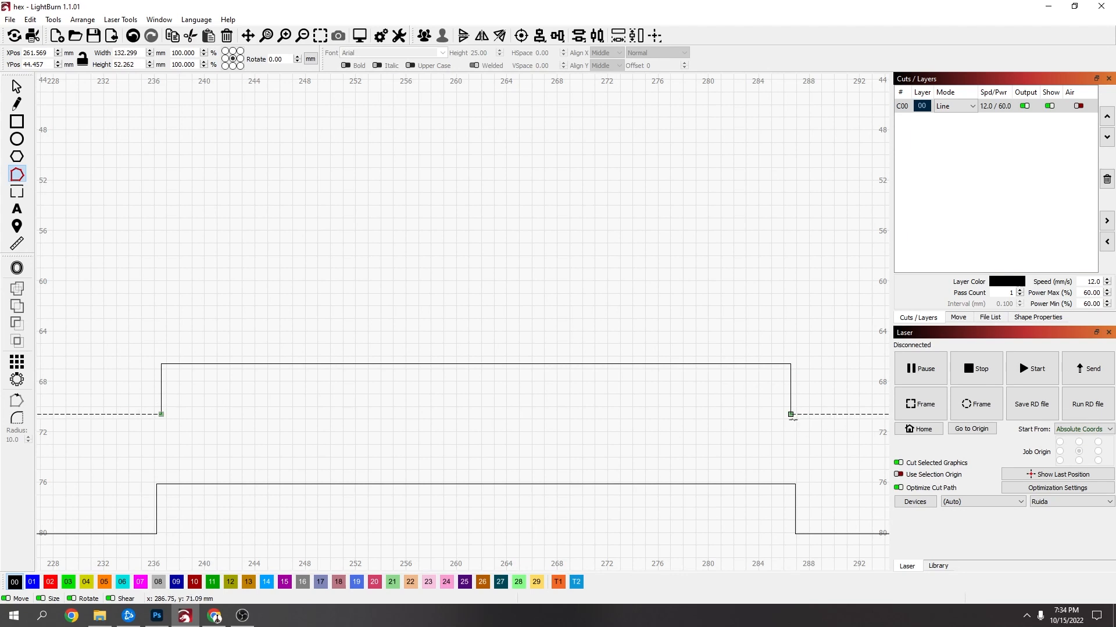
{"action": "left_click", "coordinate": [789, 416]}
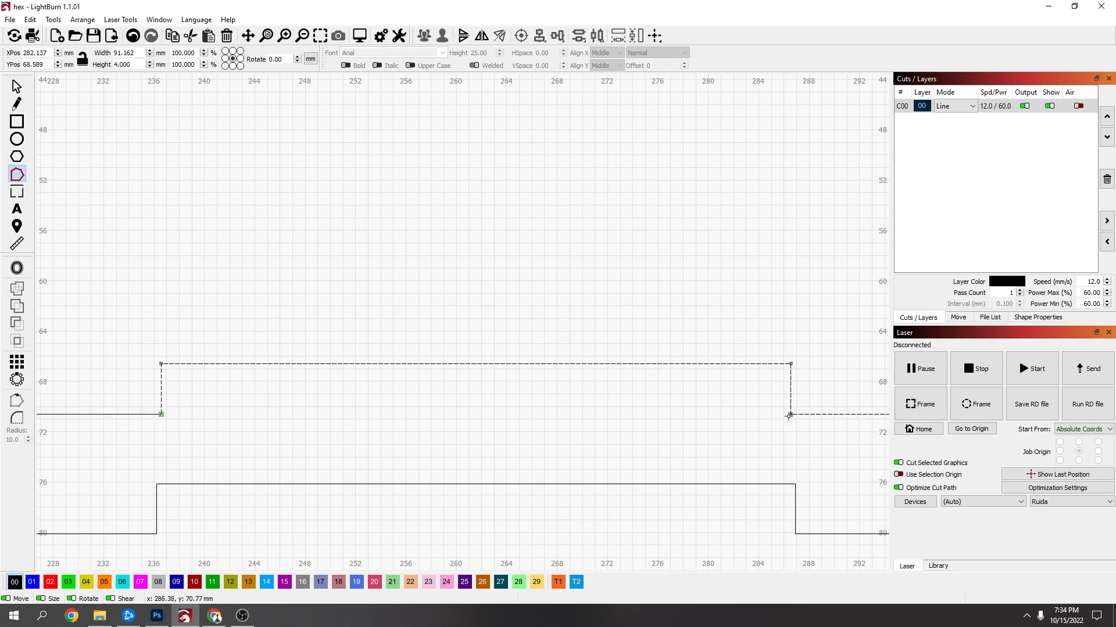
{"action": "left_click", "coordinate": [160, 416]}
Convert the upper notch rectangle to a path and nudge it up so its top edge coincides with the large rectangle's upper edge.
{"action": "scroll", "coordinate": [294, 364], "scroll_direction": "down", "scroll_amount": 6}
{"action": "left_click_drag", "start_coordinate": [368, 243], "coordinate": [339, 504]}
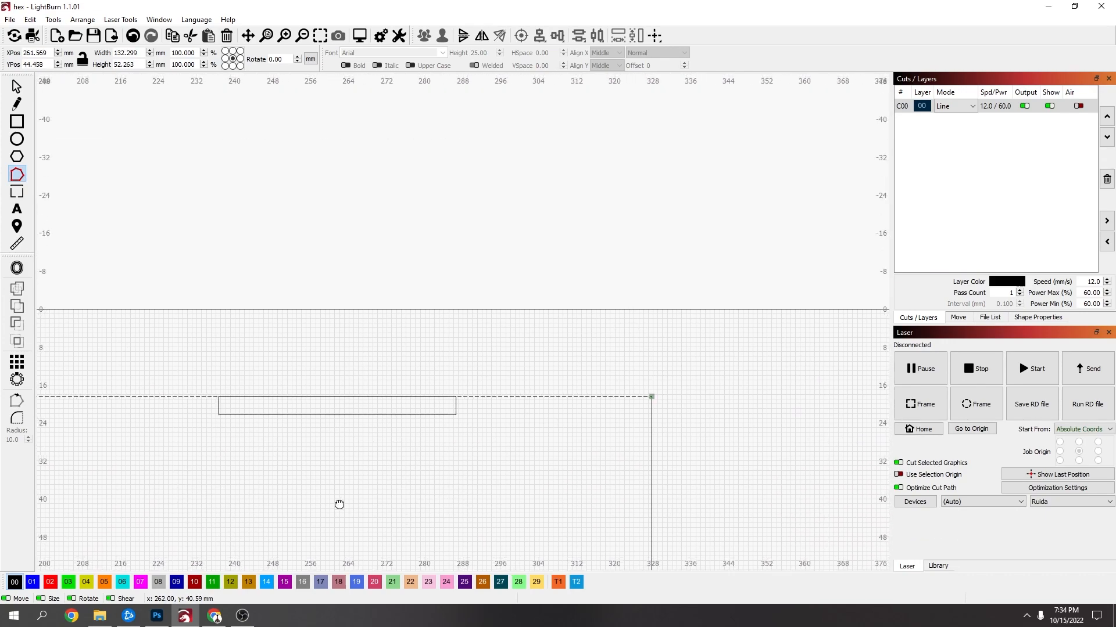
{"action": "scroll", "coordinate": [282, 429], "scroll_direction": "up", "scroll_amount": 12}
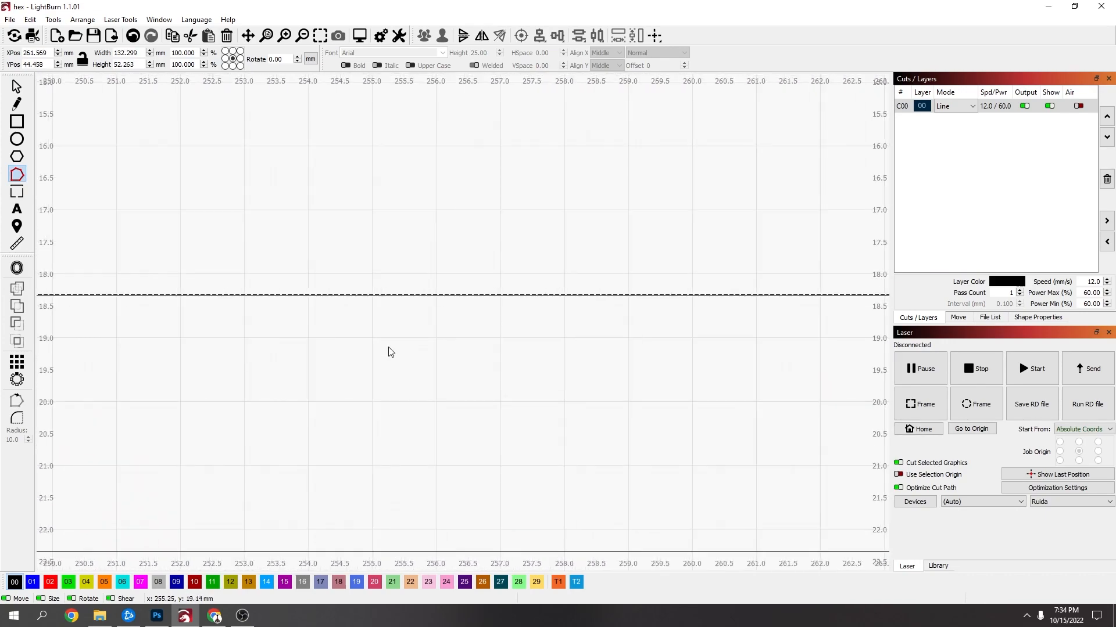
{"action": "scroll", "coordinate": [390, 353], "scroll_direction": "down", "scroll_amount": 2}
{"action": "left_click", "coordinate": [16, 86]}
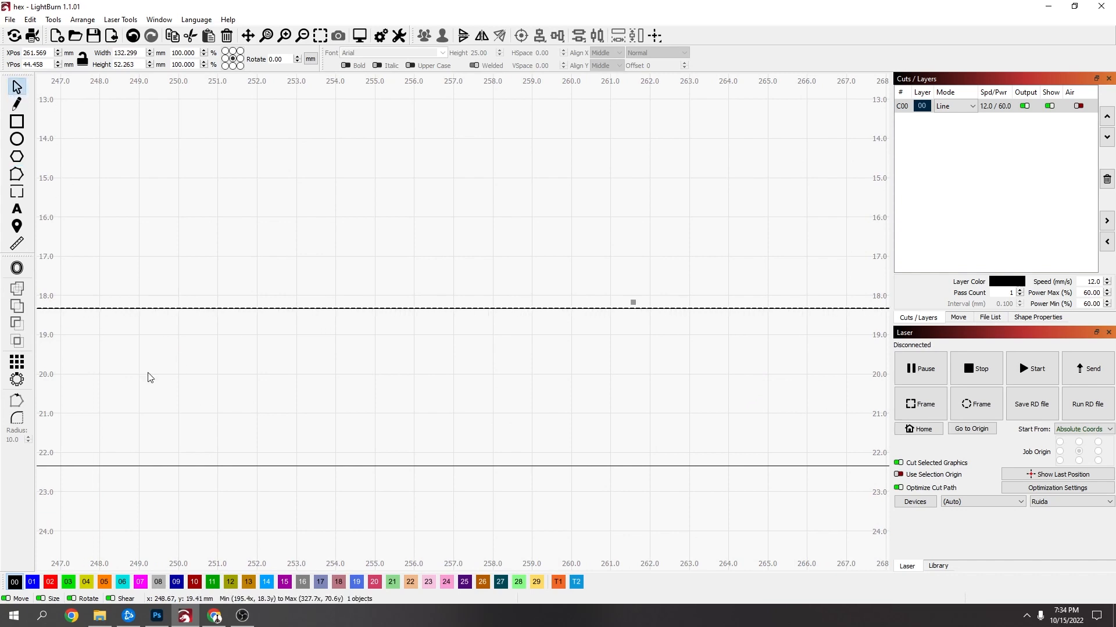
{"action": "left_click", "coordinate": [393, 467]}
{"action": "right_click", "coordinate": [394, 467]}
{"action": "left_click", "coordinate": [447, 406]}
{"action": "scroll", "coordinate": [638, 358], "scroll_direction": "up", "scroll_amount": 3}
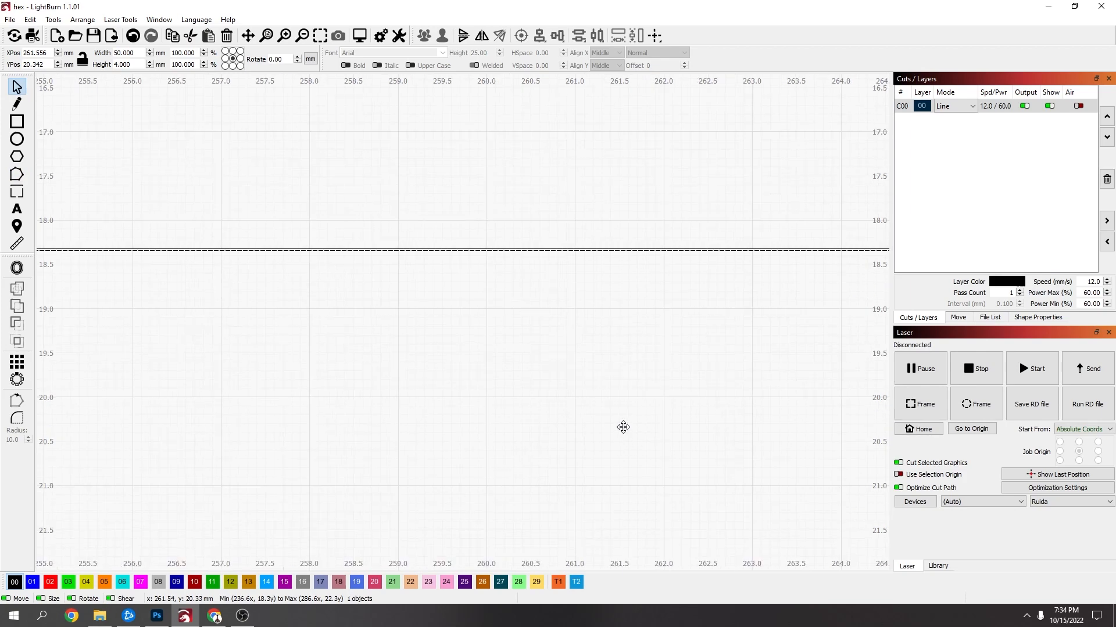
{"action": "left_click_drag", "start_coordinate": [622, 428], "coordinate": [626, 426]}
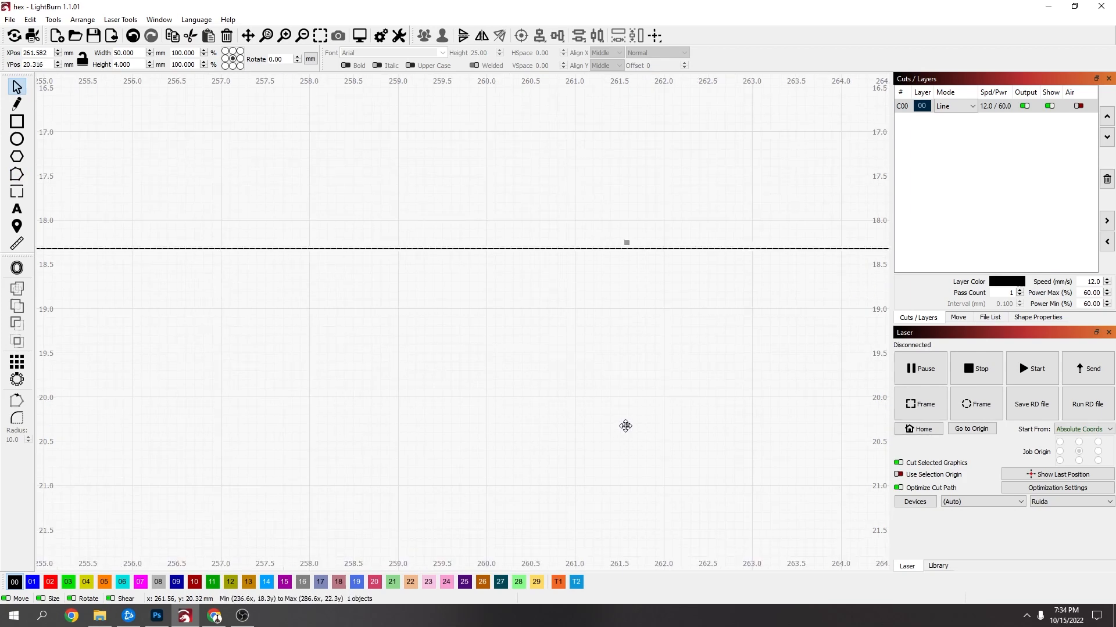
Remove the overlapping segments across the upper notch's opening and join the notch ends to the large rectangle's upper edge.
{"action": "scroll", "coordinate": [579, 348], "scroll_direction": "down", "scroll_amount": 4}
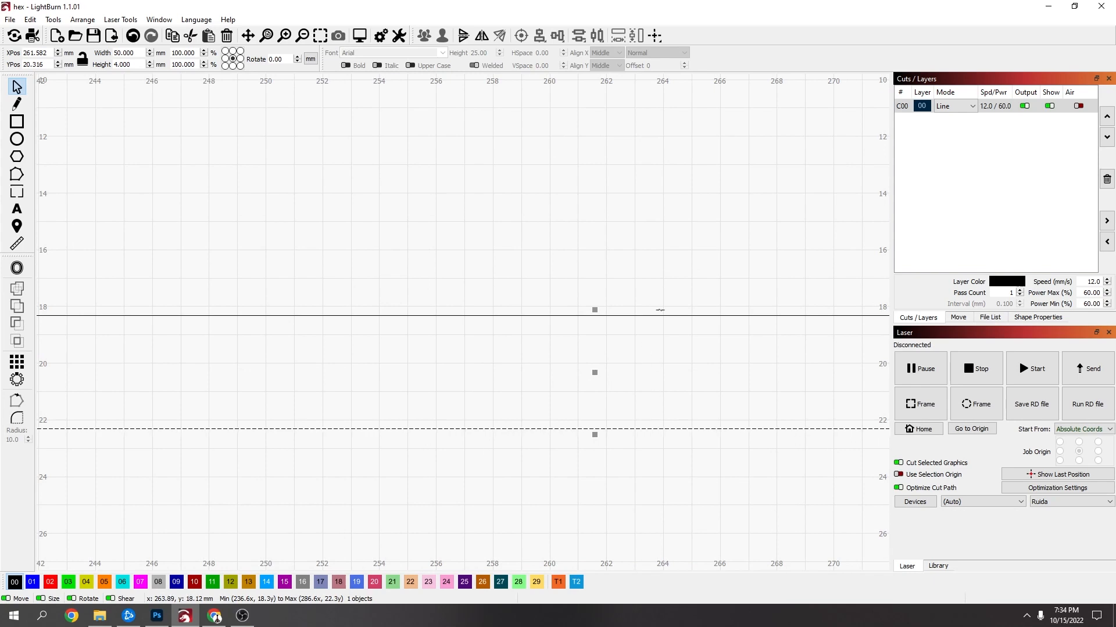
{"action": "scroll", "coordinate": [660, 310], "scroll_direction": "down", "scroll_amount": 2}
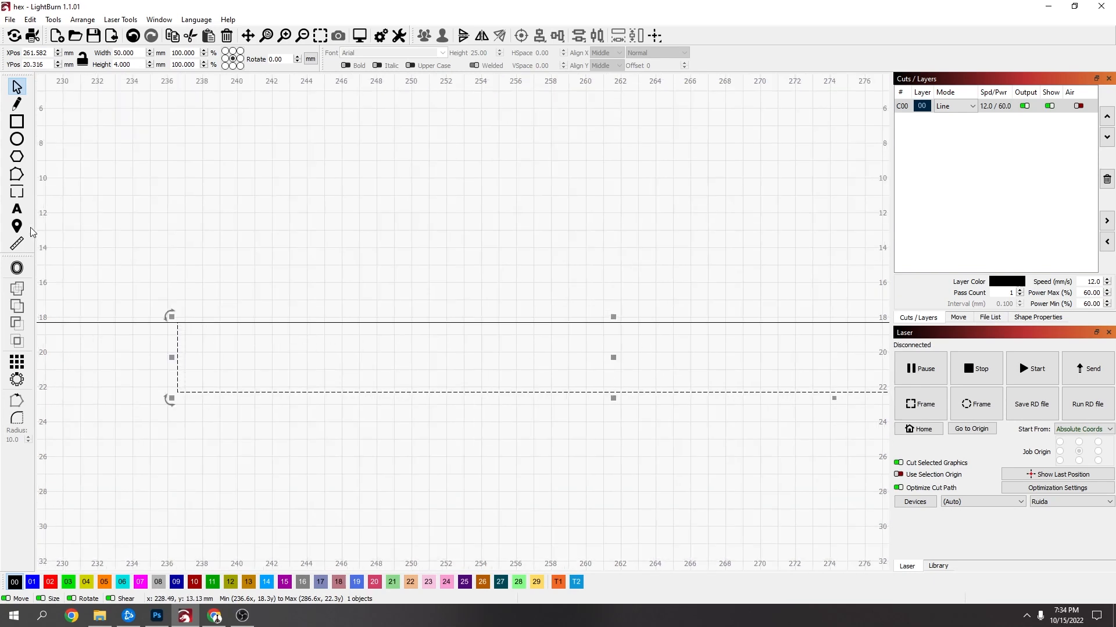
{"action": "left_click", "coordinate": [19, 177]}
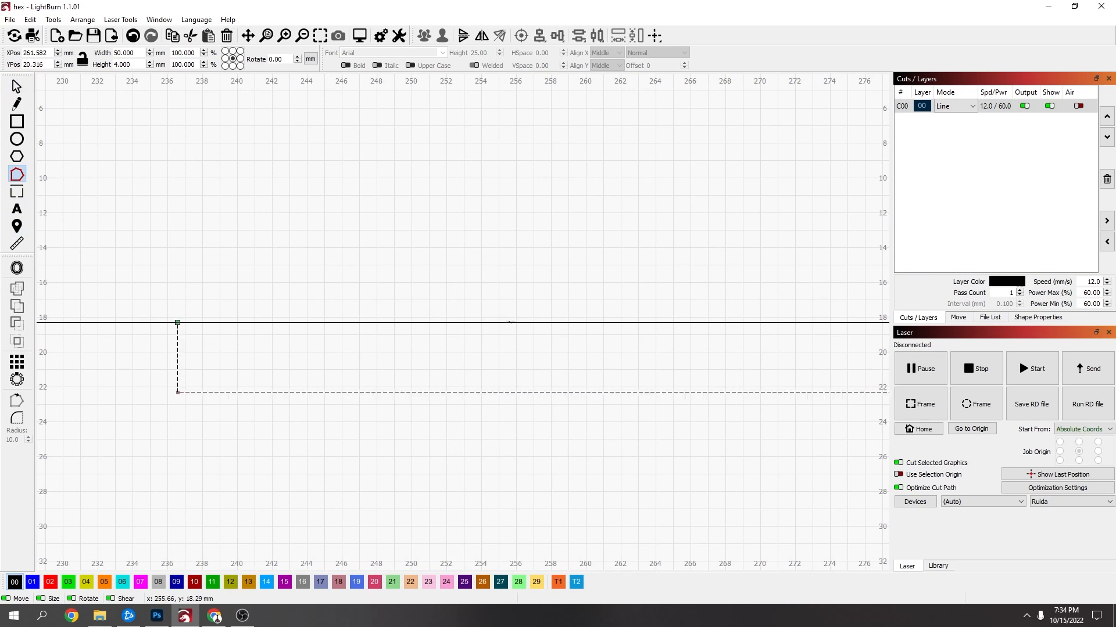
{"action": "left_click", "coordinate": [510, 322]}
{"action": "scroll", "coordinate": [503, 327], "scroll_direction": "down", "scroll_amount": 1}
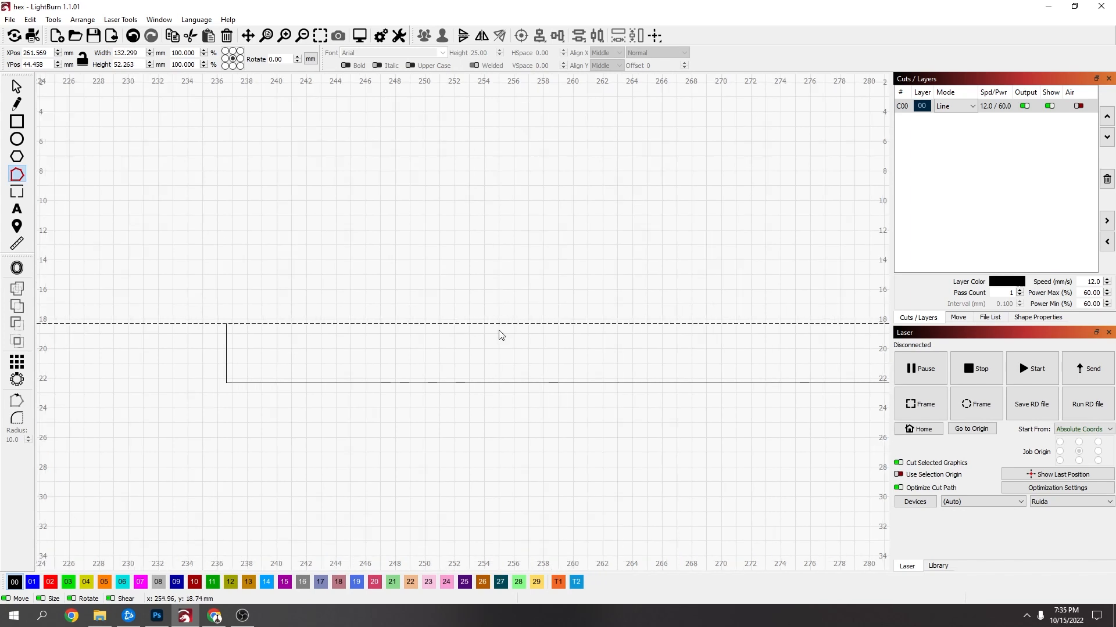
{"action": "left_click_drag", "start_coordinate": [498, 330], "coordinate": [380, 325]}
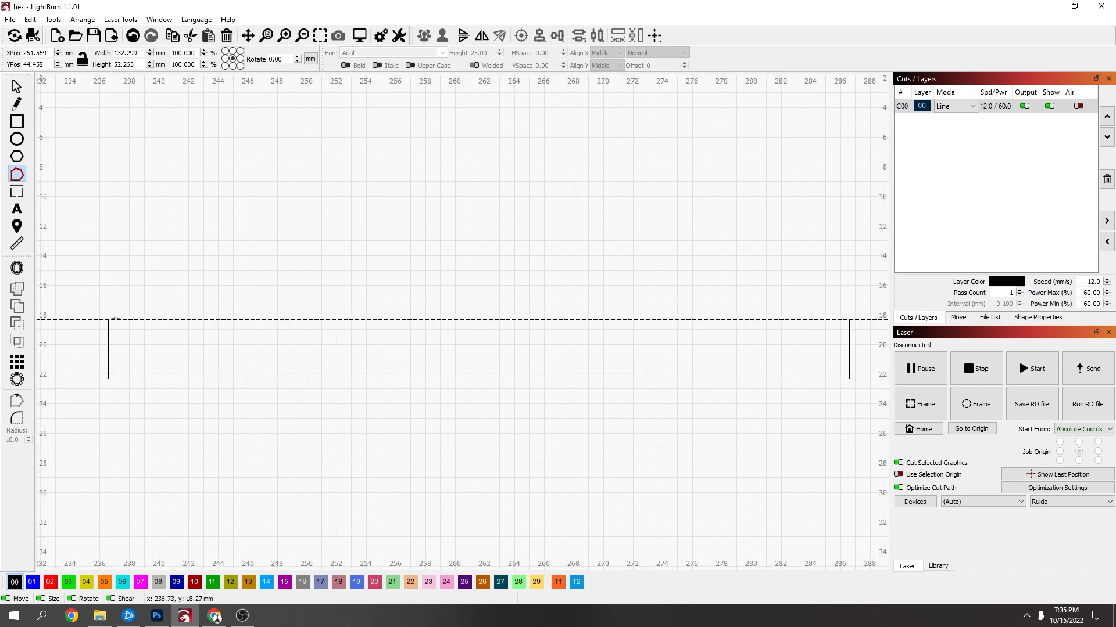
{"action": "key", "text": "d"}
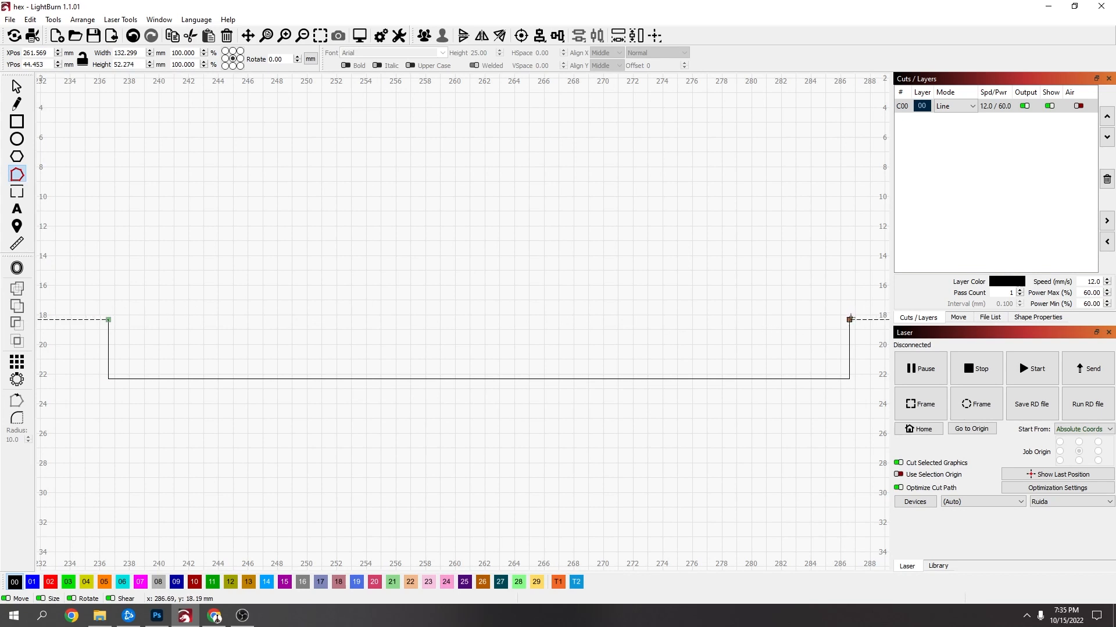
{"action": "left_click", "coordinate": [849, 319]}
{"action": "left_click_drag", "start_coordinate": [109, 320], "coordinate": [109, 320]}
Move the notched side panel away from the hexagon into the work area's origin corner, centred at about X 76, Y 36 mm.
{"action": "scroll", "coordinate": [285, 340], "scroll_direction": "down", "scroll_amount": 4}
{"action": "scroll", "coordinate": [429, 371], "scroll_direction": "down", "scroll_amount": 4}
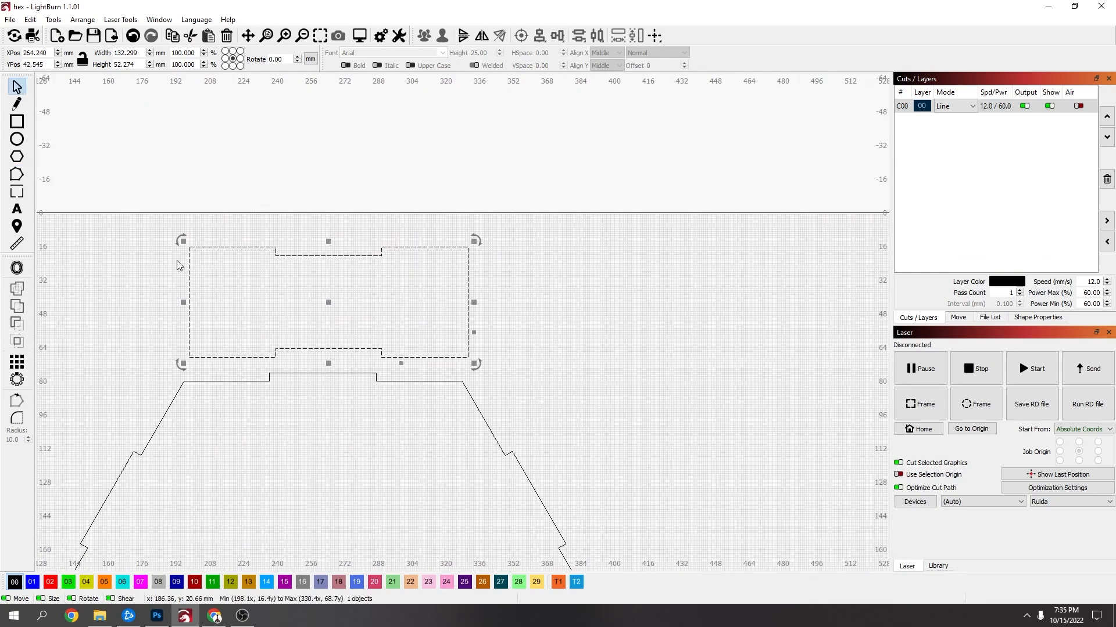
{"action": "scroll", "coordinate": [444, 417], "scroll_direction": "down", "scroll_amount": 3}
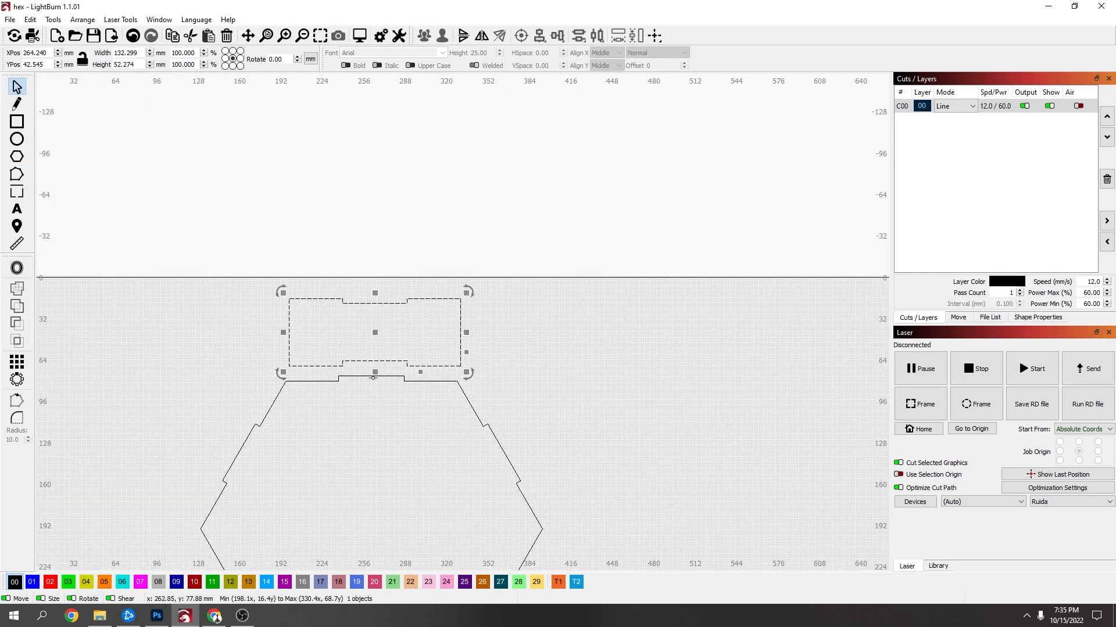
{"action": "scroll", "coordinate": [519, 458], "scroll_direction": "down", "scroll_amount": 2}
{"action": "left_click_drag", "start_coordinate": [509, 506], "coordinate": [517, 341]}
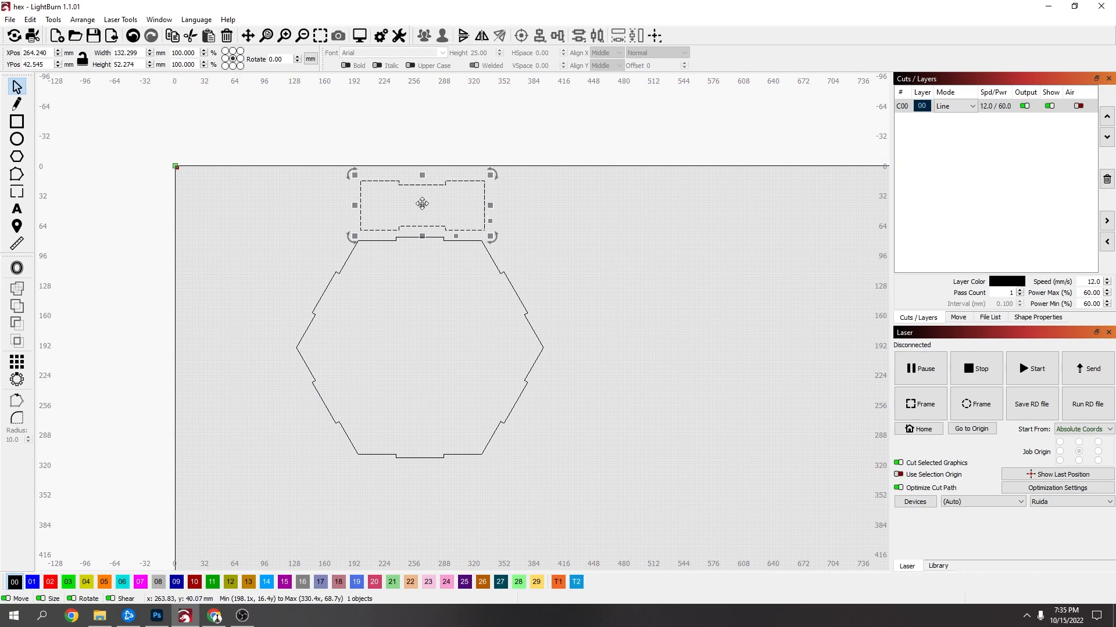
{"action": "left_click_drag", "start_coordinate": [421, 204], "coordinate": [245, 199]}
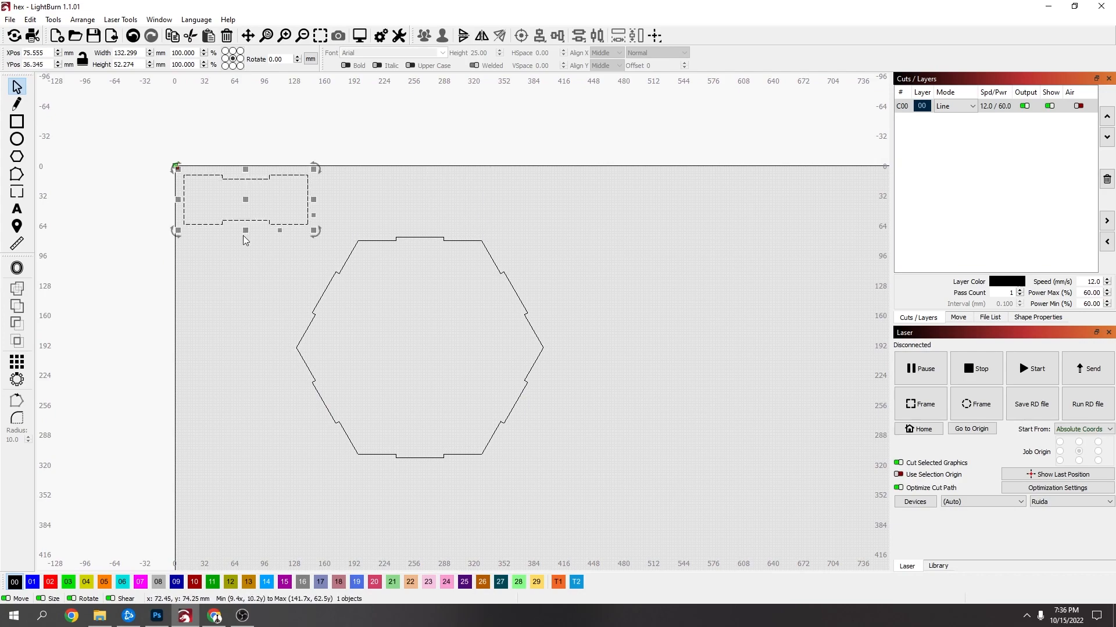
Create a grid array of the side panel with 1 column, 6 rows and a Y spacing of 2.254 mm.
{"action": "left_click", "coordinate": [17, 363]}
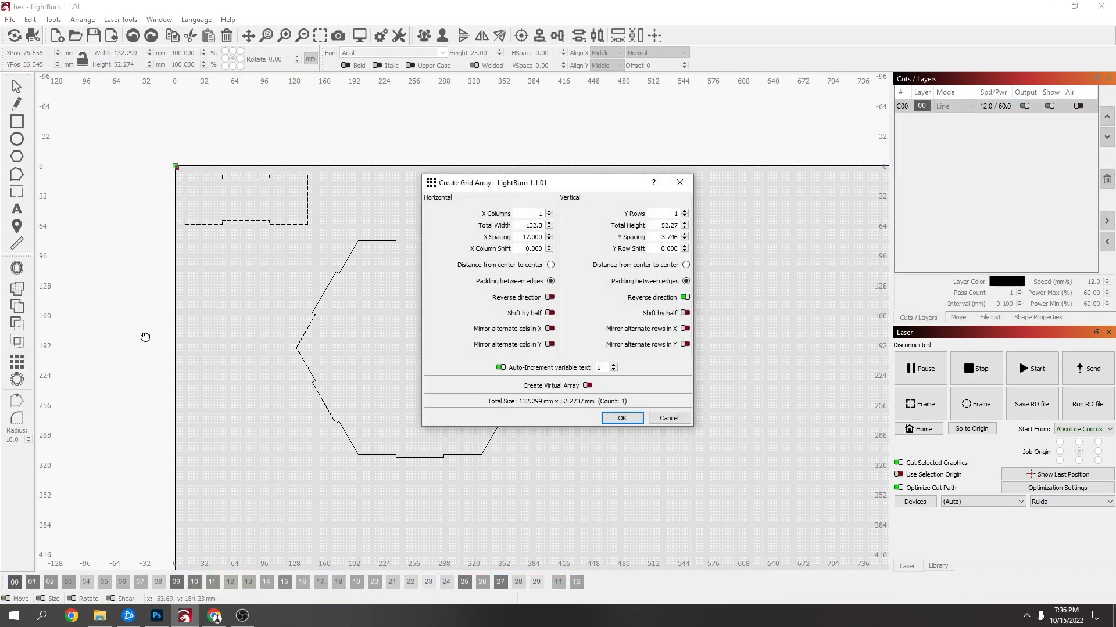
{"action": "left_click", "coordinate": [685, 212]}
{"action": "left_click", "coordinate": [685, 213]}
{"action": "left_click", "coordinate": [685, 213]}
{"action": "left_click", "coordinate": [685, 213]}
{"action": "left_click", "coordinate": [685, 213]}
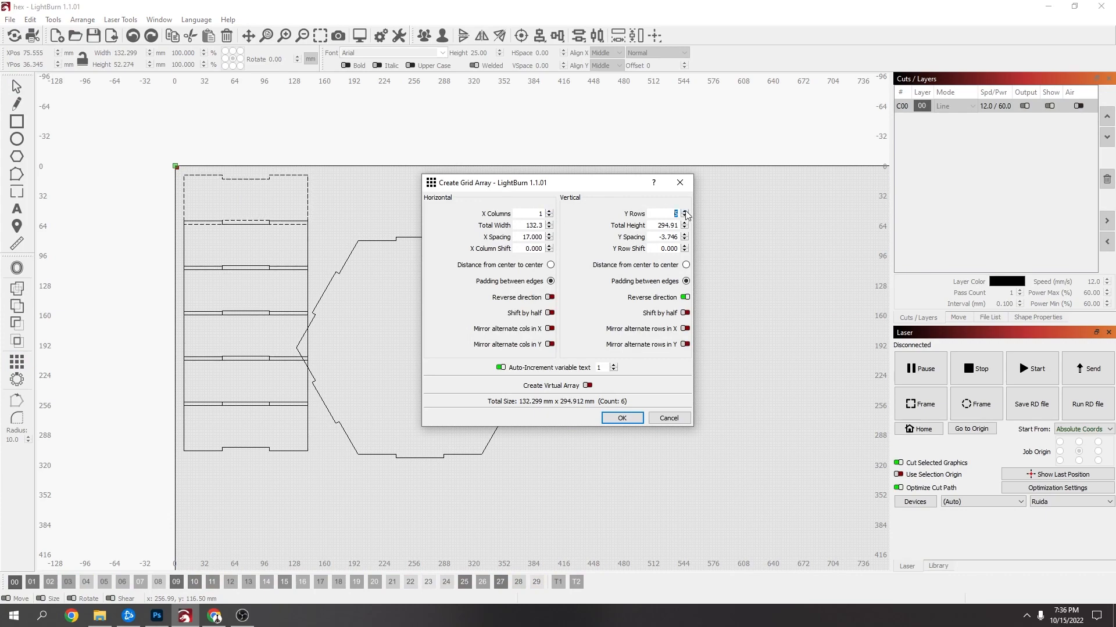
{"action": "left_click", "coordinate": [684, 235]}
{"action": "left_click", "coordinate": [684, 235]}
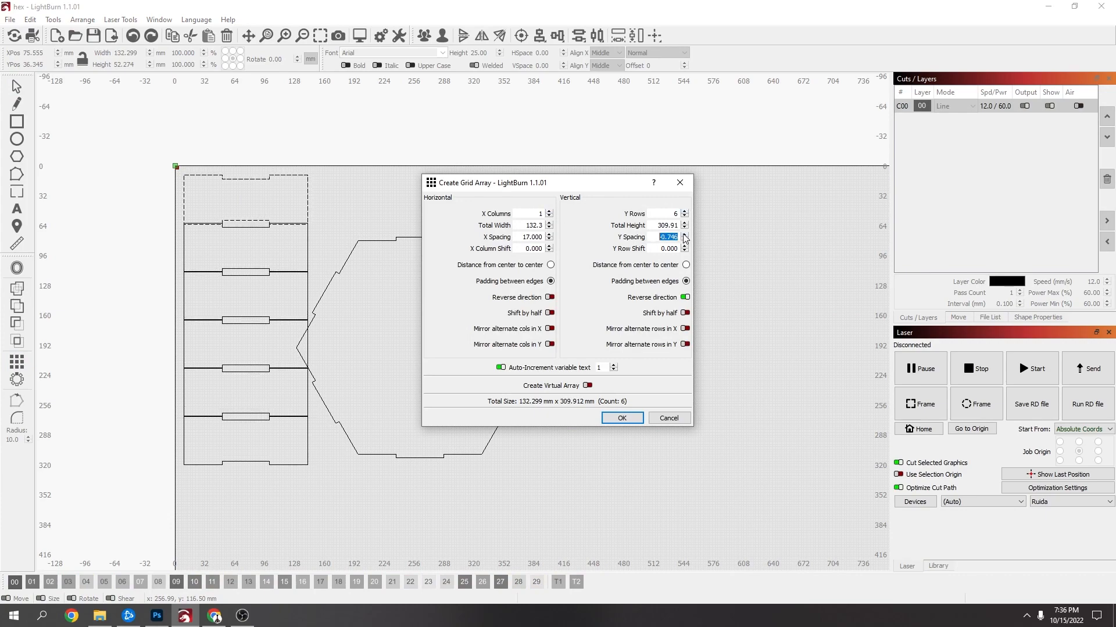
{"action": "left_click", "coordinate": [684, 235]}
{"action": "left_click", "coordinate": [684, 235]}
{"action": "left_click", "coordinate": [684, 235]}
{"action": "left_click", "coordinate": [685, 235]}
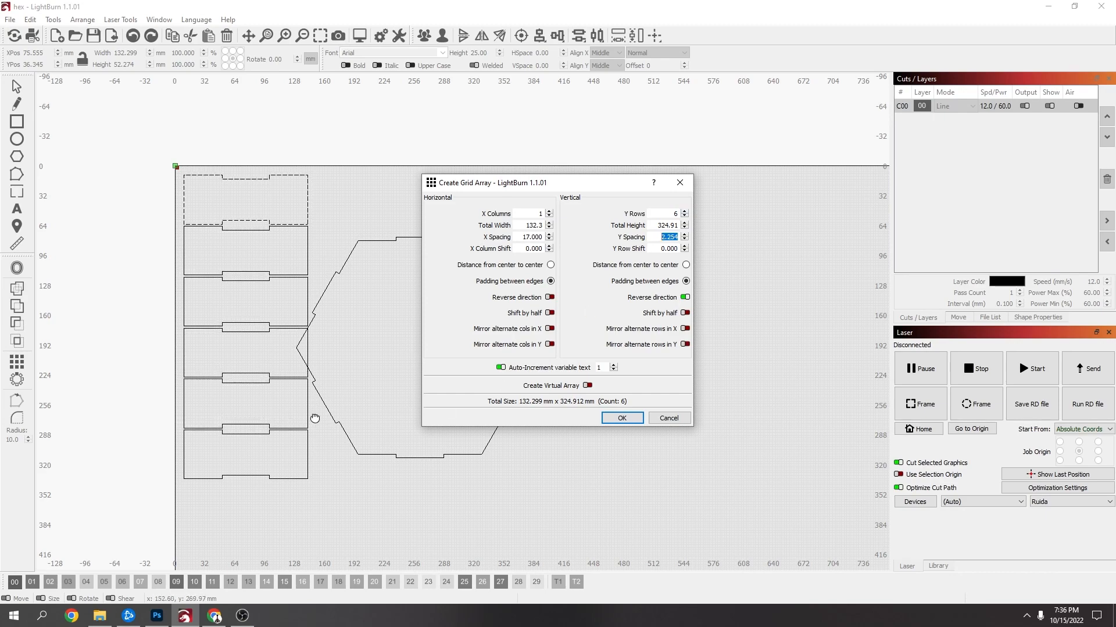
{"action": "left_click", "coordinate": [625, 420]}
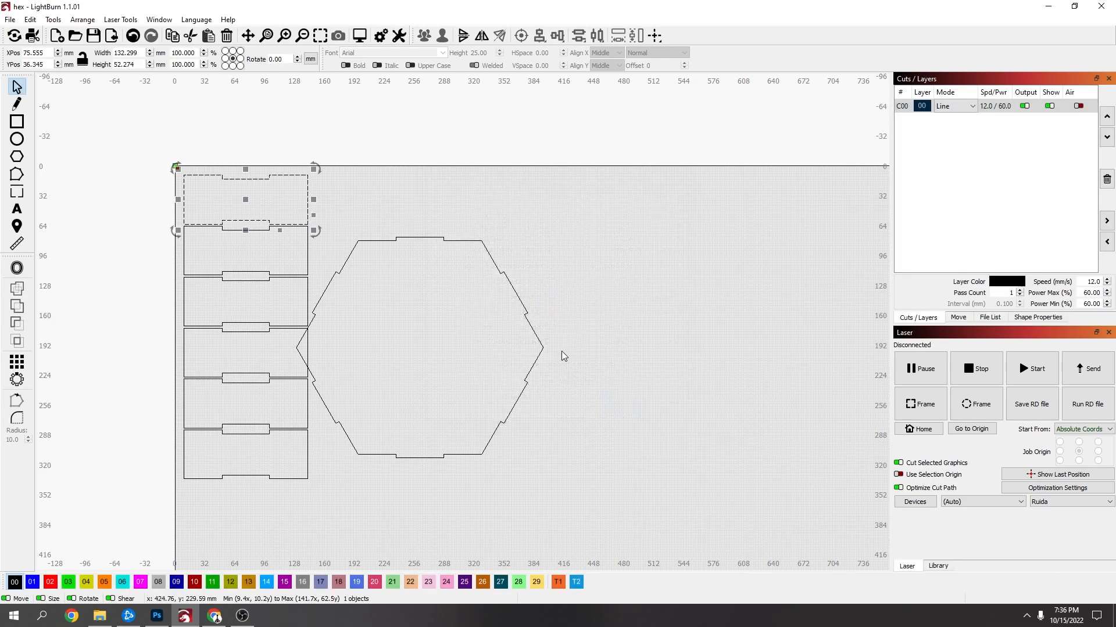
Move the tabbed hexagon clear of the side-panel stack to about X 292, Y 172 mm and place a duplicate at about X 511, Y 293 mm.
{"action": "left_click_drag", "start_coordinate": [585, 248], "coordinate": [433, 412]}
{"action": "left_click_drag", "start_coordinate": [423, 348], "coordinate": [448, 326]}
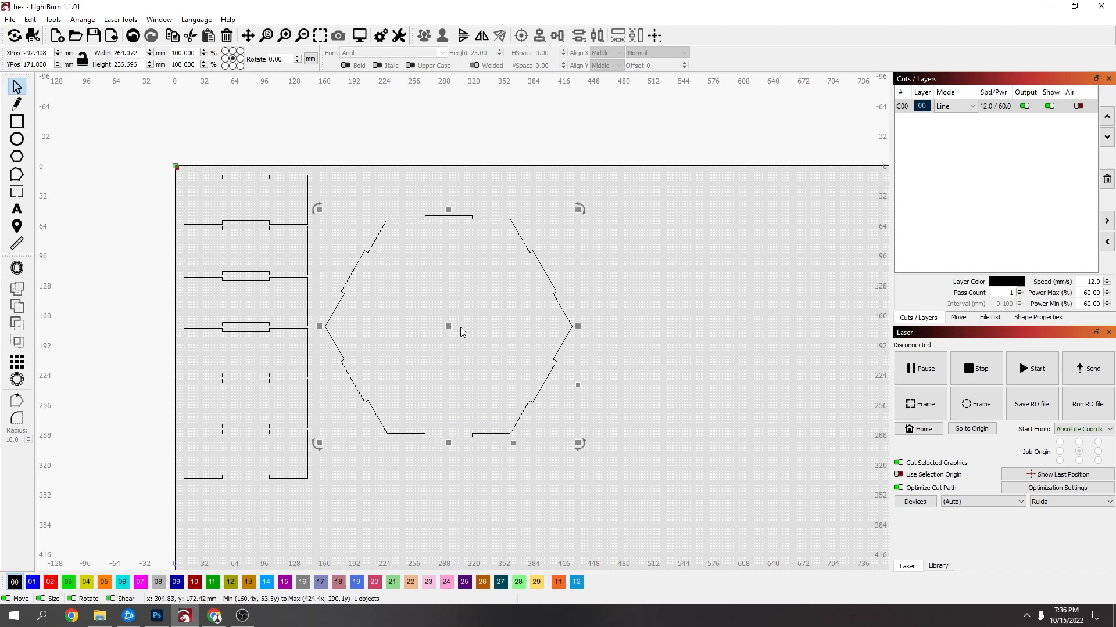
{"action": "left_click_drag", "start_coordinate": [447, 326], "coordinate": [653, 440]}
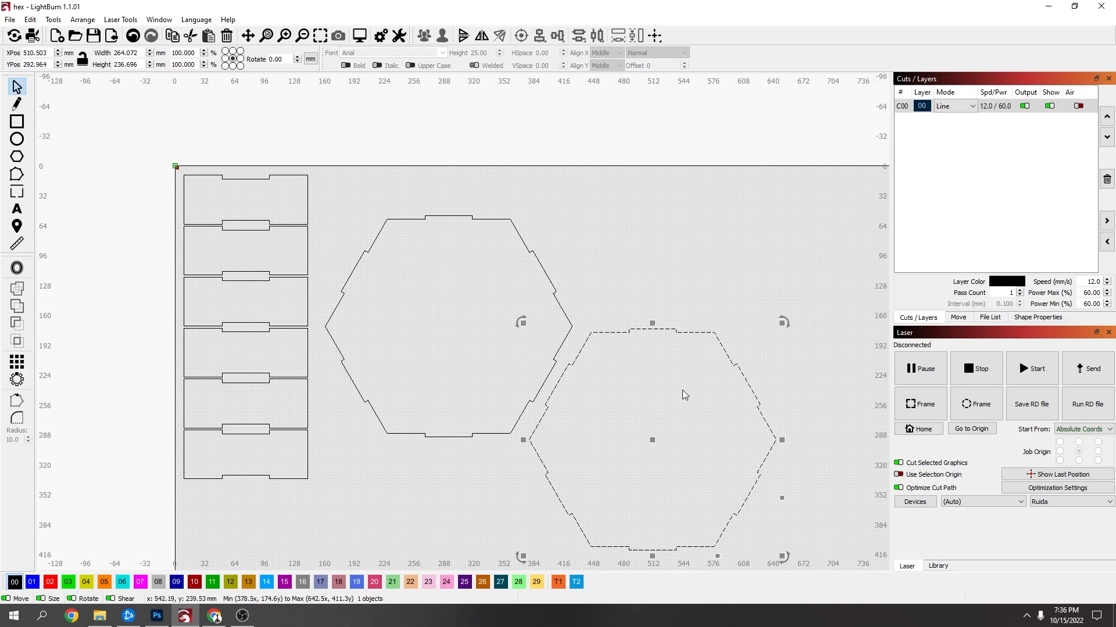
Draw a plain hexagon about 235 mm wide and centre it inside the duplicate tabbed hexagon.
{"action": "scroll", "coordinate": [683, 391], "scroll_direction": "down", "scroll_amount": 1}
{"action": "left_click_drag", "start_coordinate": [647, 340], "coordinate": [580, 222]}
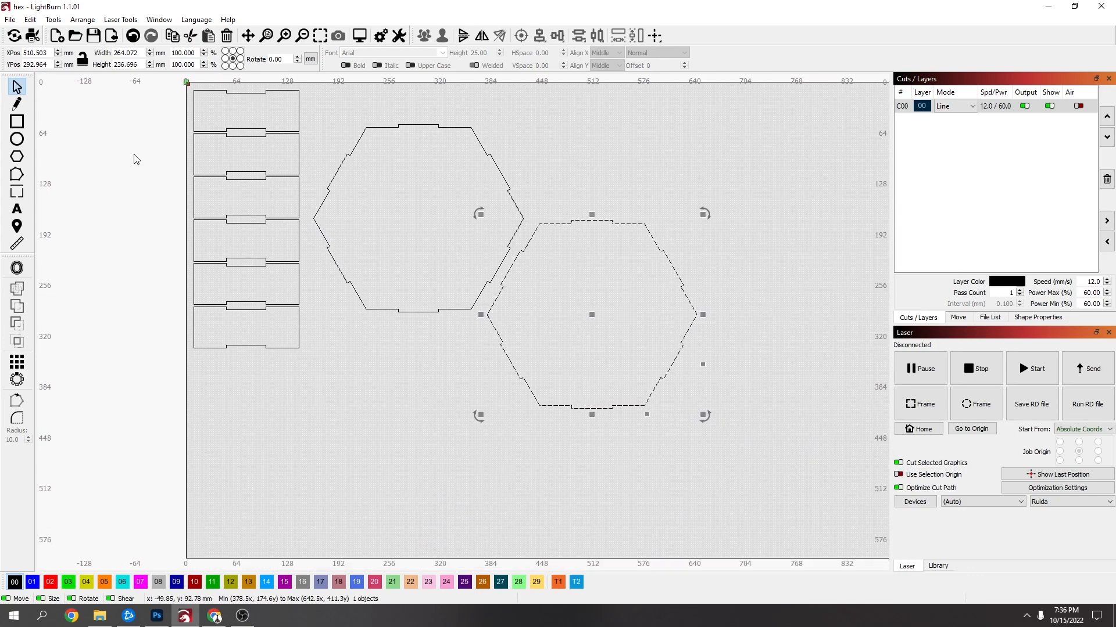
{"action": "left_click", "coordinate": [17, 157]}
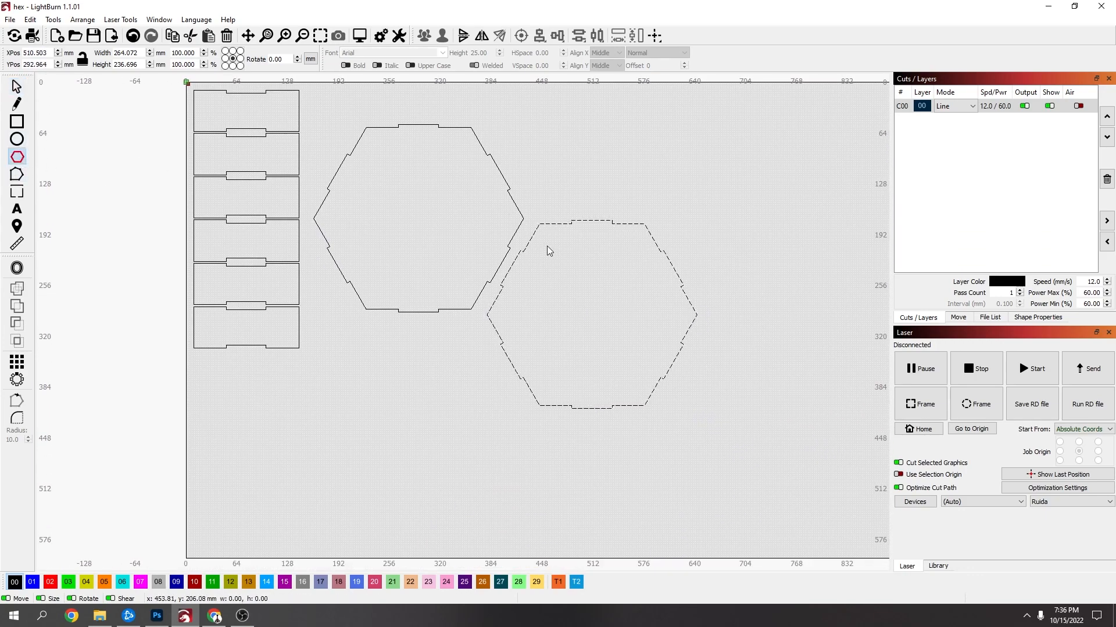
{"action": "left_click_drag", "start_coordinate": [546, 246], "coordinate": [727, 399]}
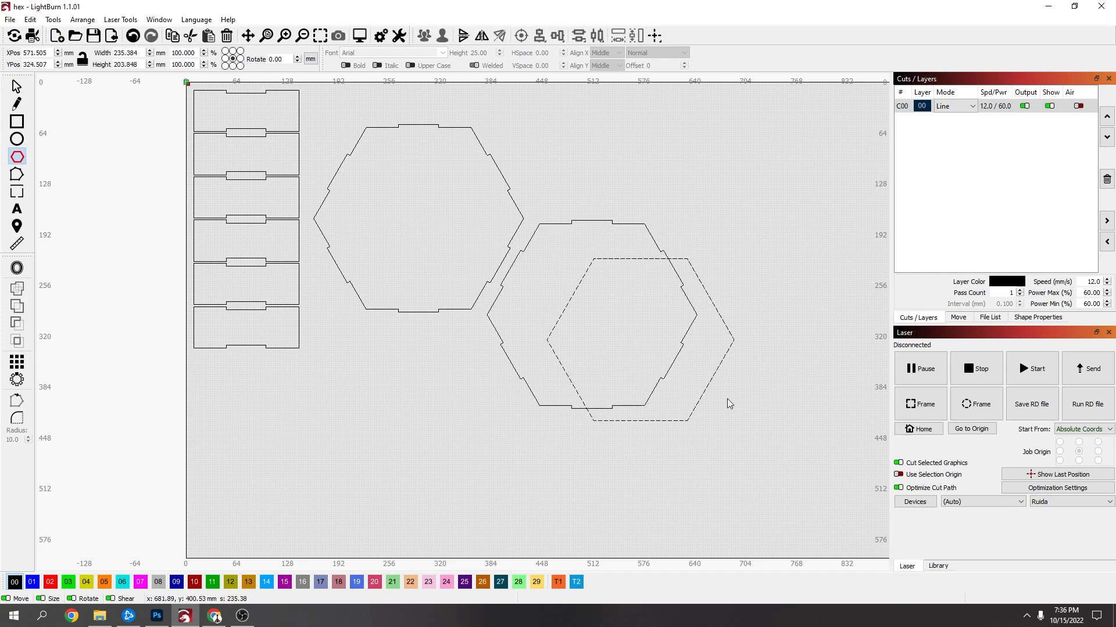
{"action": "left_click", "coordinate": [17, 86]}
{"action": "left_click_drag", "start_coordinate": [636, 340], "coordinate": [588, 314]}
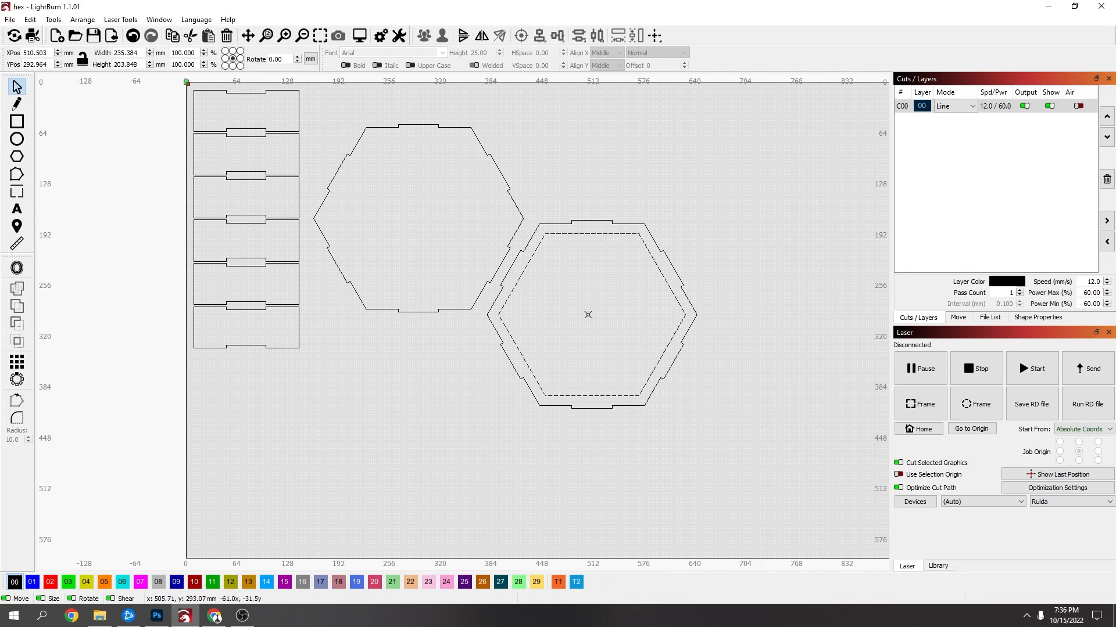
Scale the inner hexagon down proportionally to about 201 by 174 mm and recentre it in the tabbed hexagon.
{"action": "left_click", "coordinate": [592, 312]}
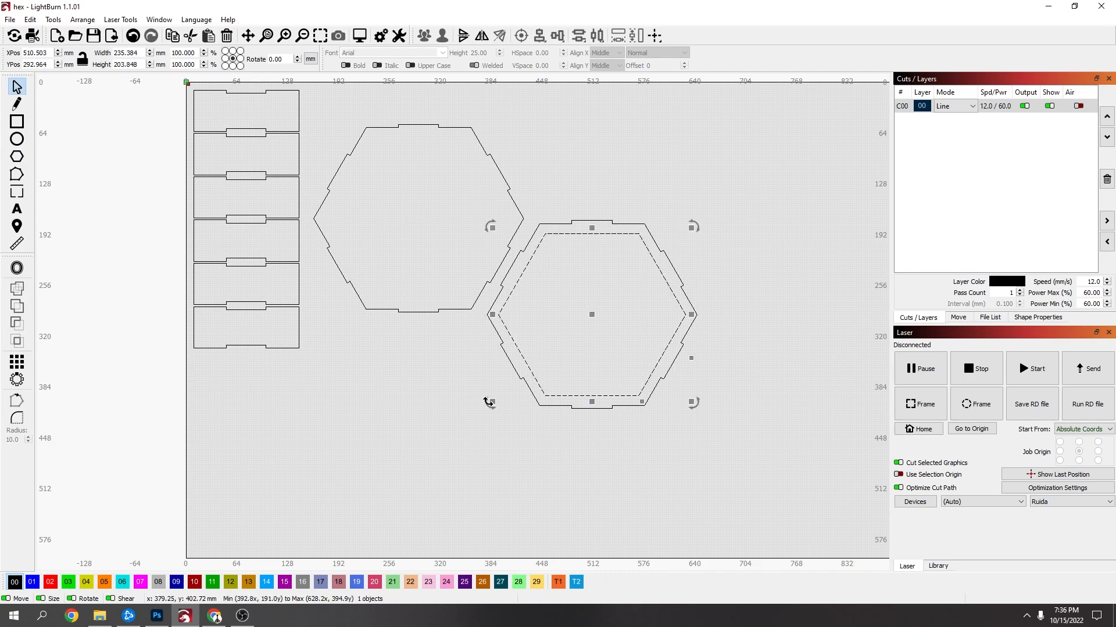
{"action": "left_click_drag", "start_coordinate": [491, 402], "coordinate": [520, 378]}
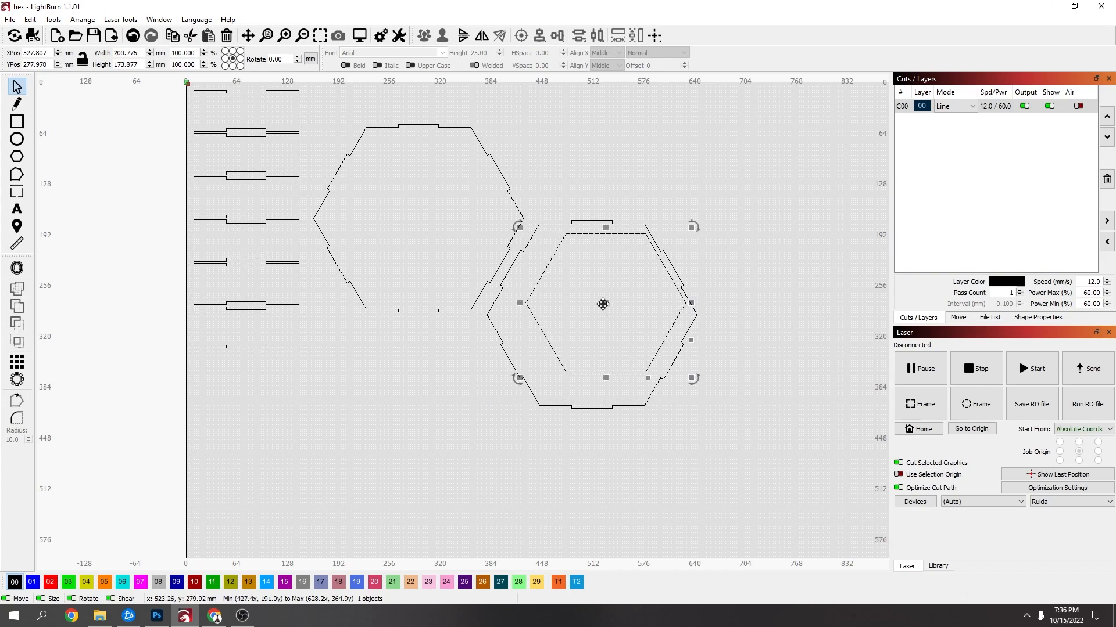
{"action": "left_click_drag", "start_coordinate": [604, 302], "coordinate": [593, 312]}
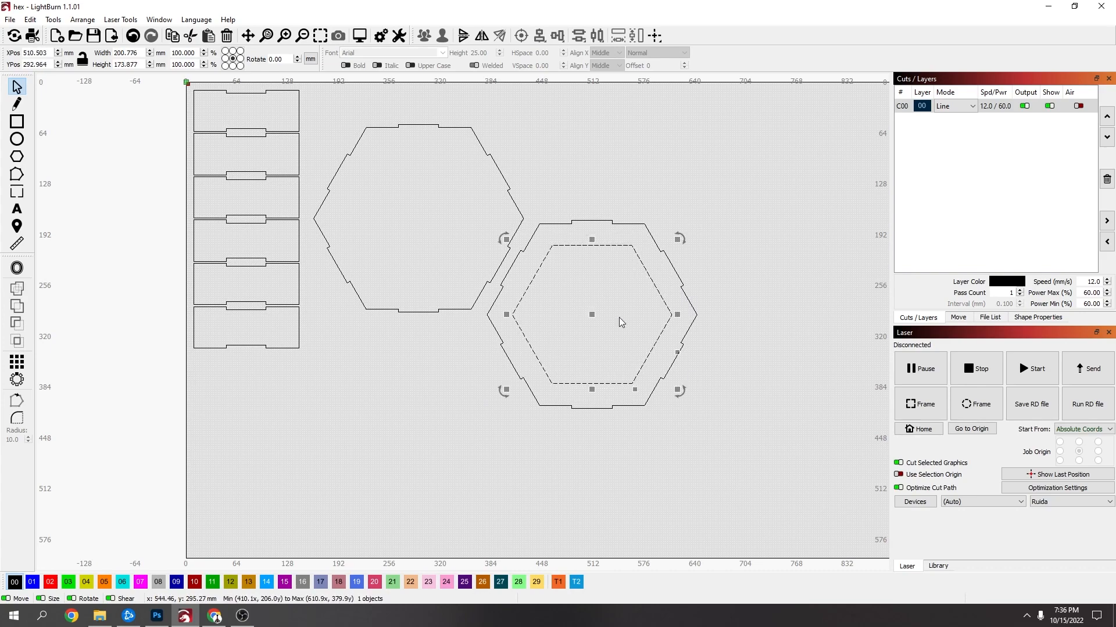
Select the duplicate tabbed hexagon together with its inner hexagon and align their centres.
{"action": "scroll", "coordinate": [619, 317], "scroll_direction": "down", "scroll_amount": 2}
{"action": "left_click", "coordinate": [654, 388]}
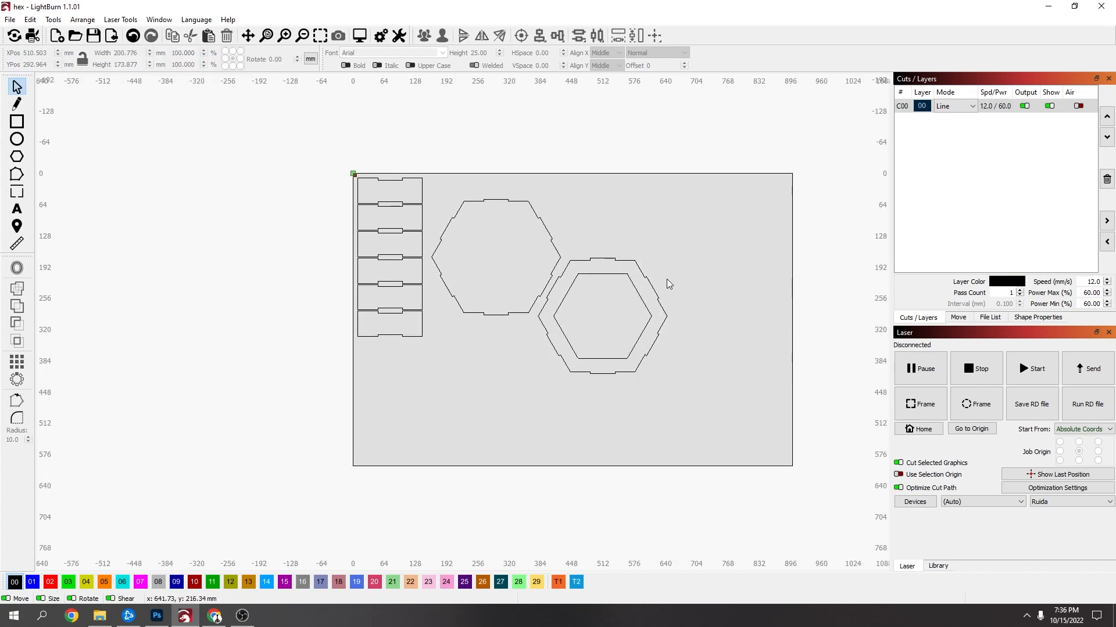
{"action": "left_click_drag", "start_coordinate": [668, 284], "coordinate": [630, 318]}
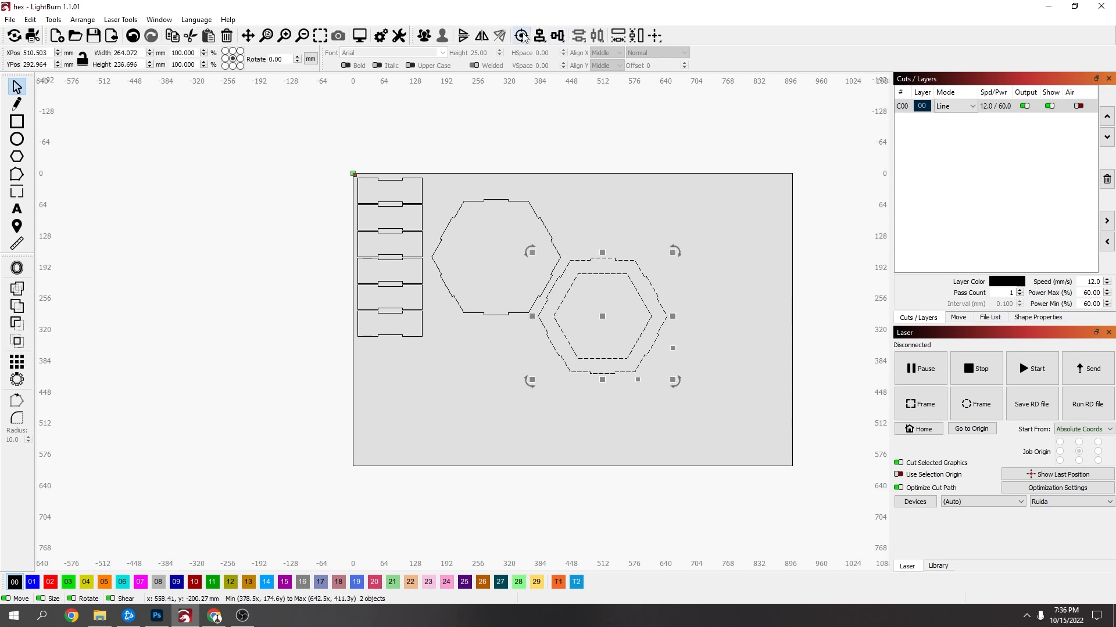
{"action": "left_click", "coordinate": [605, 341]}
{"action": "scroll", "coordinate": [605, 340], "scroll_direction": "up", "scroll_amount": 2}
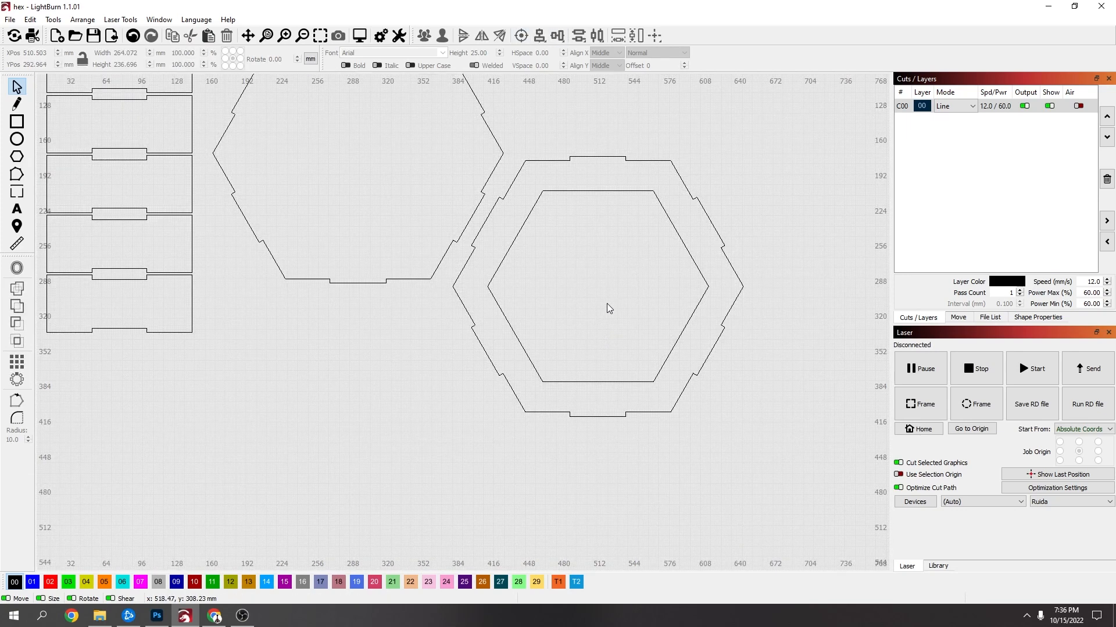
{"action": "scroll", "coordinate": [606, 308], "scroll_direction": "down", "scroll_amount": 3}
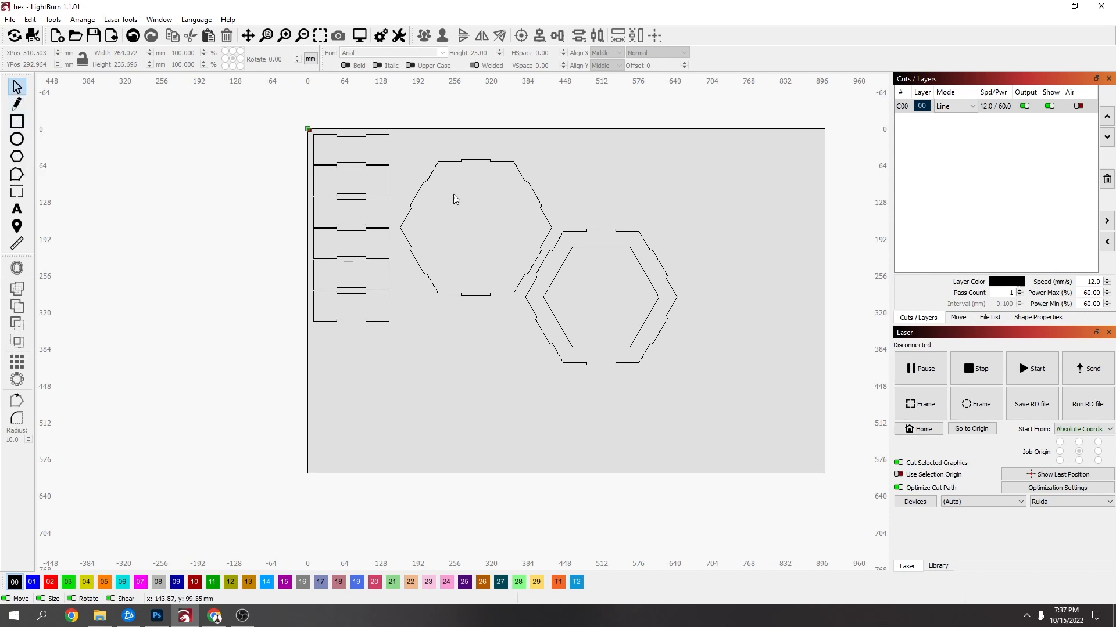
Duplicate the inner hexagon, place the copy in the empty area below the side panels, and enlarge it proportionally to about 246 by 213 mm.
{"action": "left_click", "coordinate": [566, 265]}
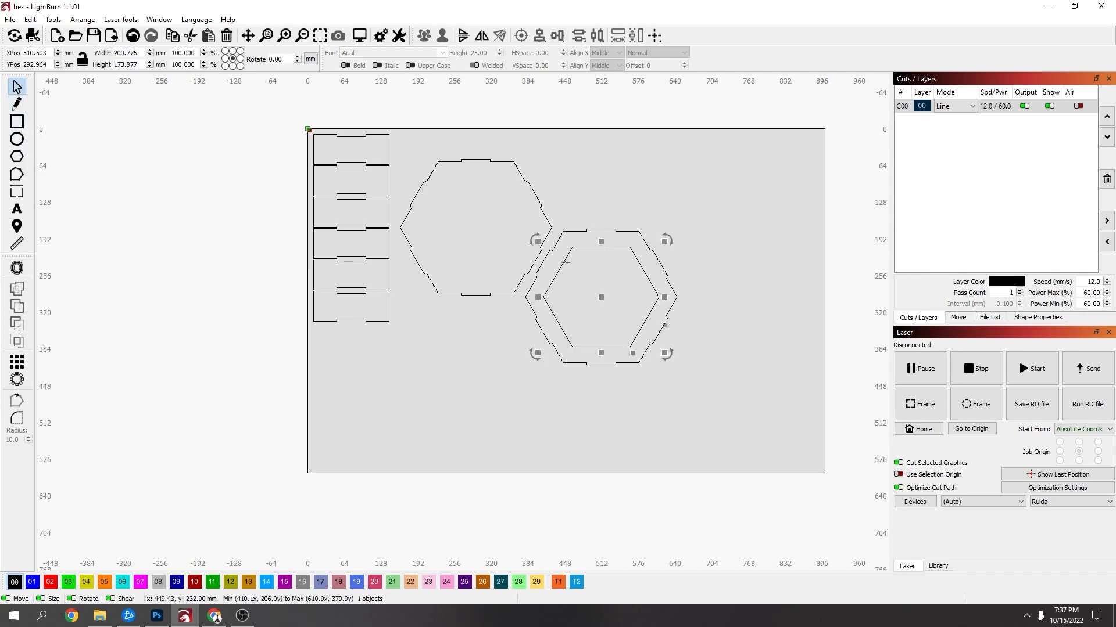
{"action": "key", "text": "ctrl+d"}
{"action": "left_click_drag", "start_coordinate": [601, 297], "coordinate": [442, 387]}
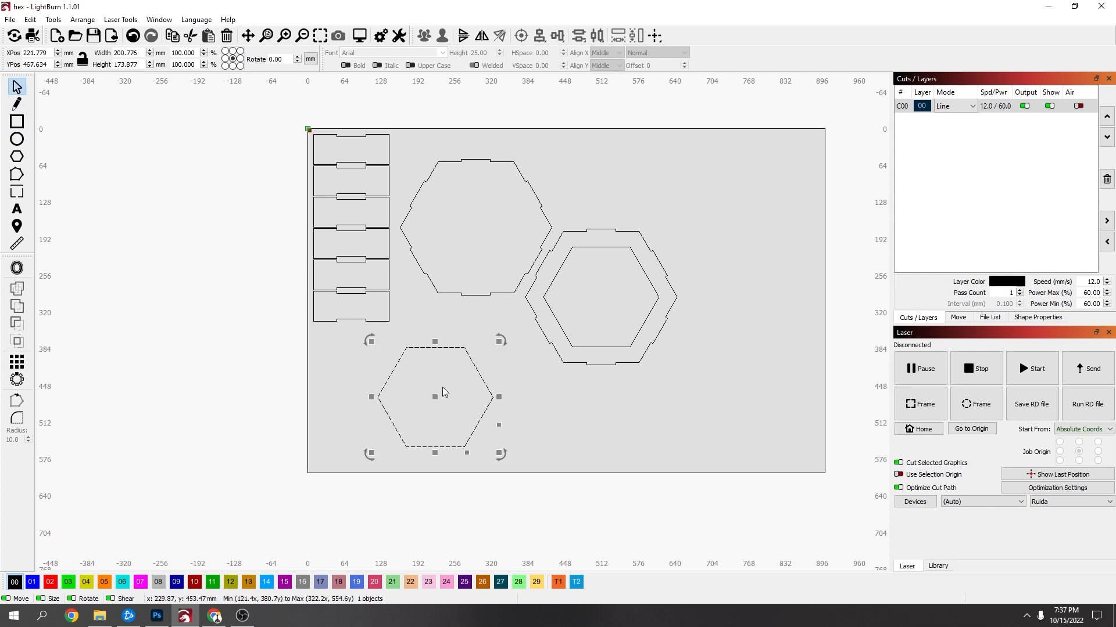
{"action": "left_click_drag", "start_coordinate": [498, 341], "coordinate": [526, 319]}
{"action": "left_click", "coordinate": [451, 381]}
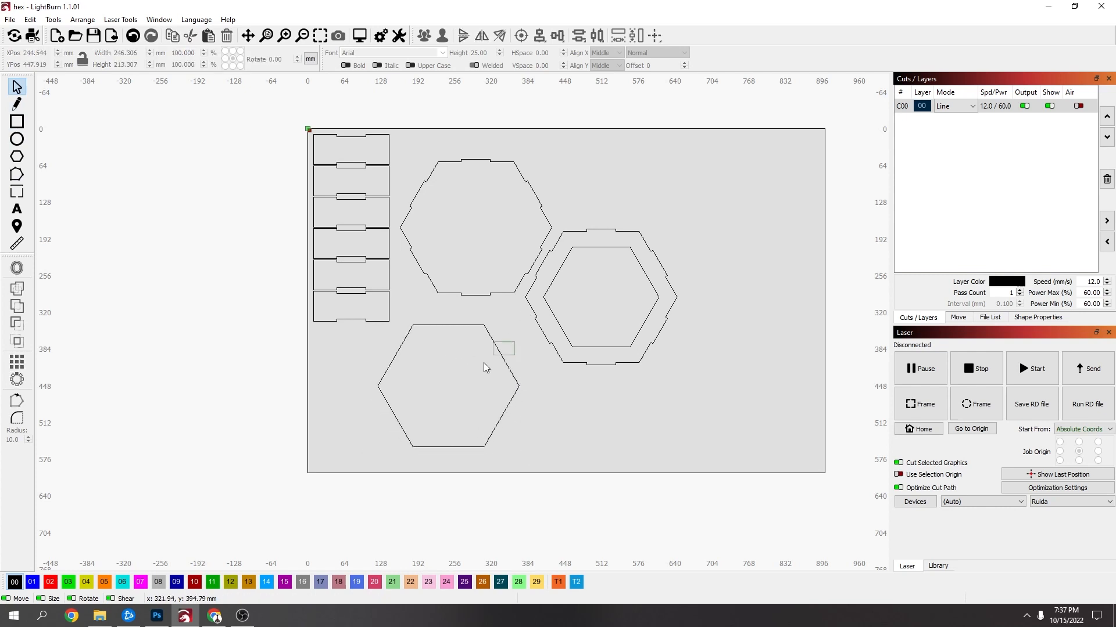
Size the plain hexagon against the first tabbed panel to about 254 by 220 mm and move it below to about X 273, Y 419 mm.
{"action": "left_click", "coordinate": [439, 395]}
{"action": "left_click_drag", "start_coordinate": [449, 388], "coordinate": [476, 230]}
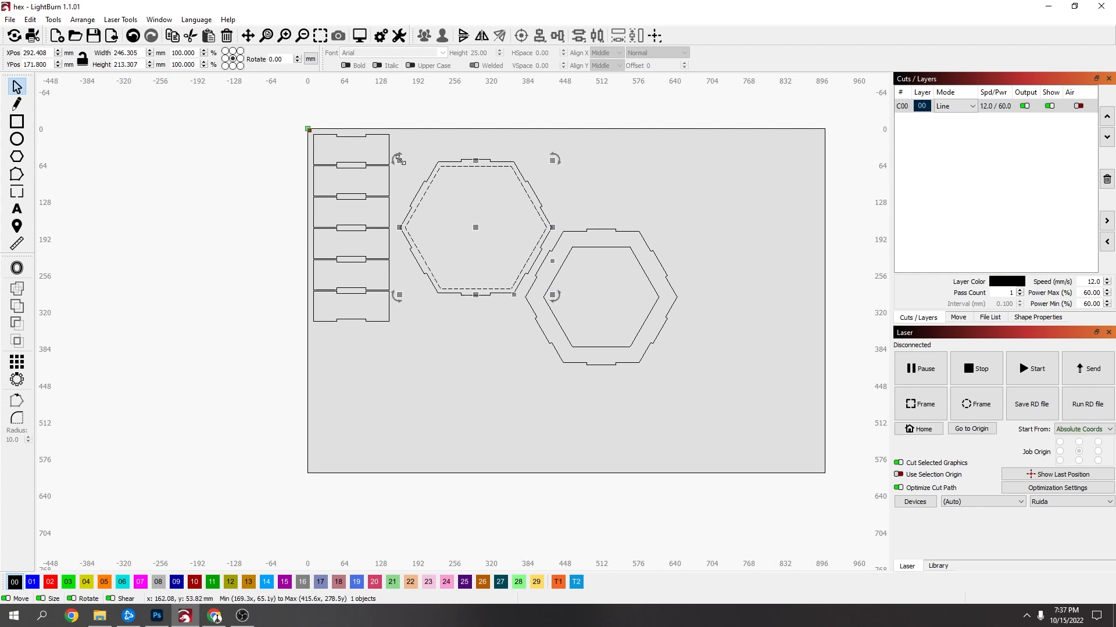
{"action": "left_click_drag", "start_coordinate": [398, 157], "coordinate": [396, 156]}
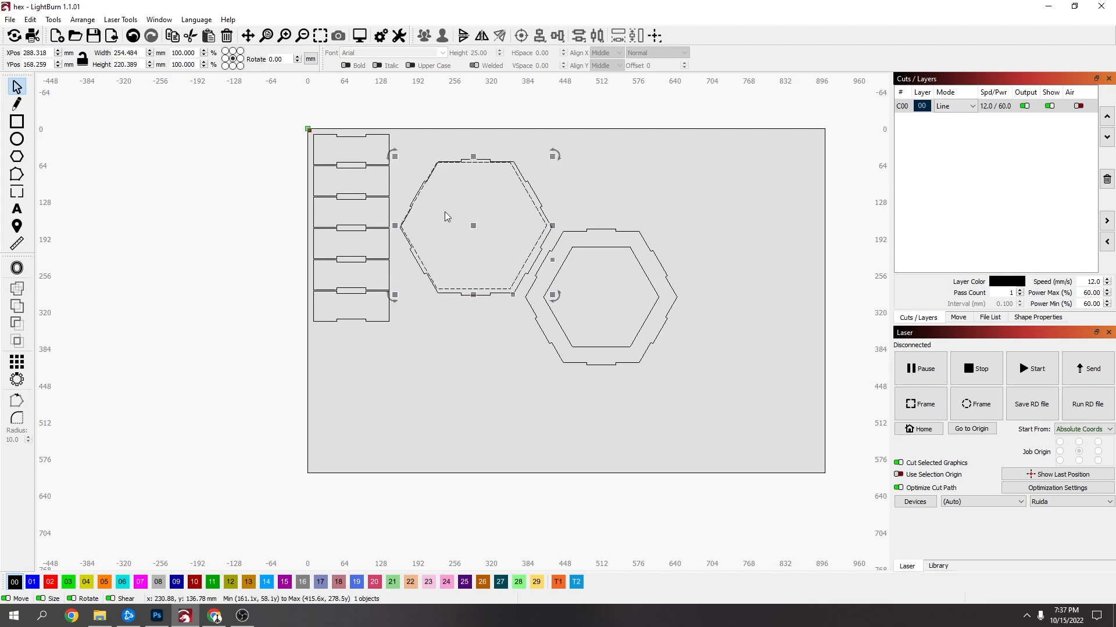
{"action": "left_click_drag", "start_coordinate": [472, 226], "coordinate": [465, 370]}
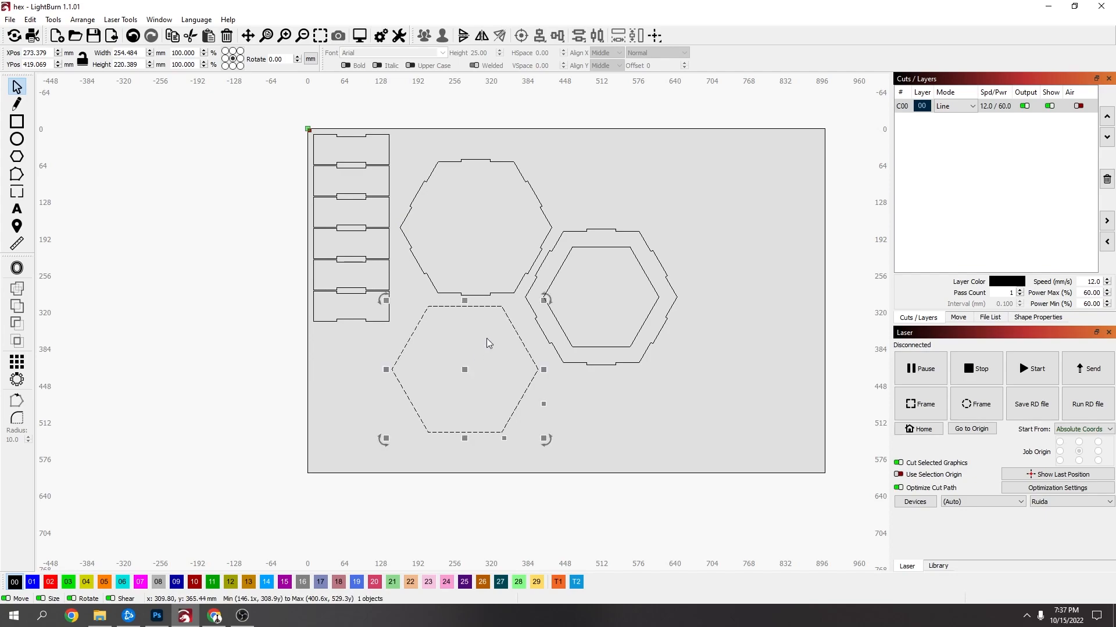
Draw a rectangle about 50 mm wide between the notches of the third side panel and set its height to 40.274 mm.
{"action": "scroll", "coordinate": [356, 241], "scroll_direction": "up", "scroll_amount": 5}
{"action": "scroll", "coordinate": [351, 266], "scroll_direction": "up", "scroll_amount": 3}
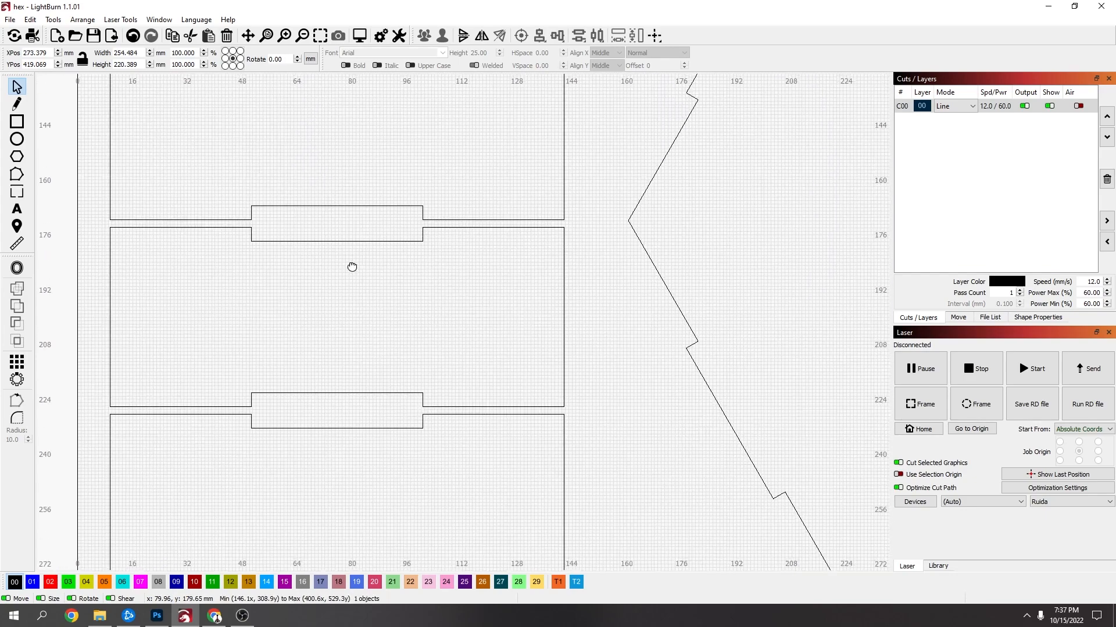
{"action": "left_click", "coordinate": [17, 122]}
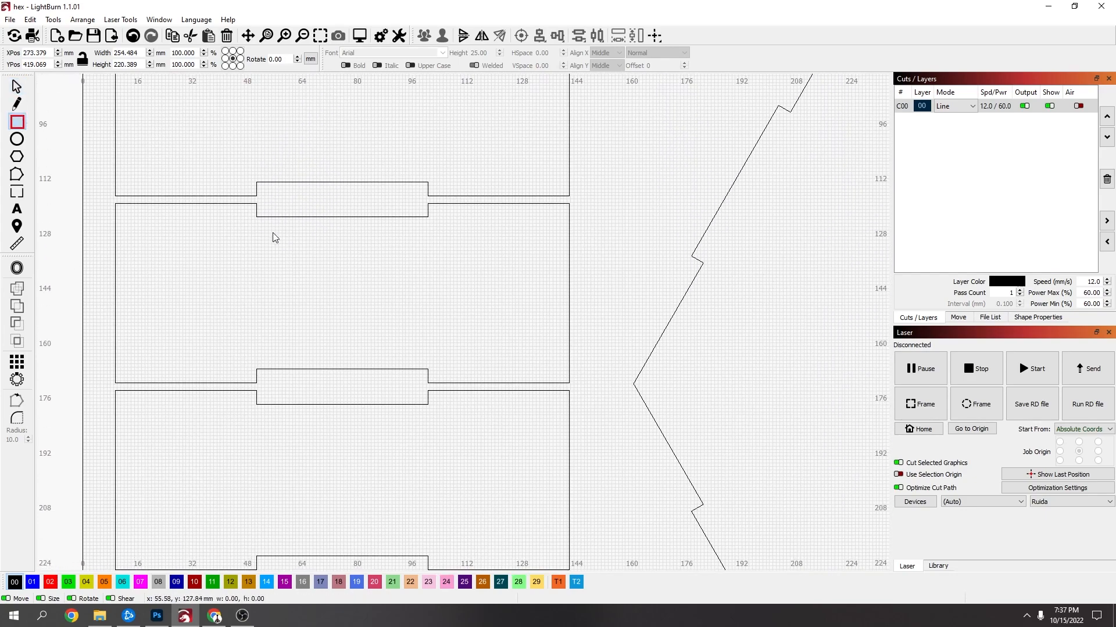
{"action": "left_click_drag", "start_coordinate": [256, 217], "coordinate": [427, 364]}
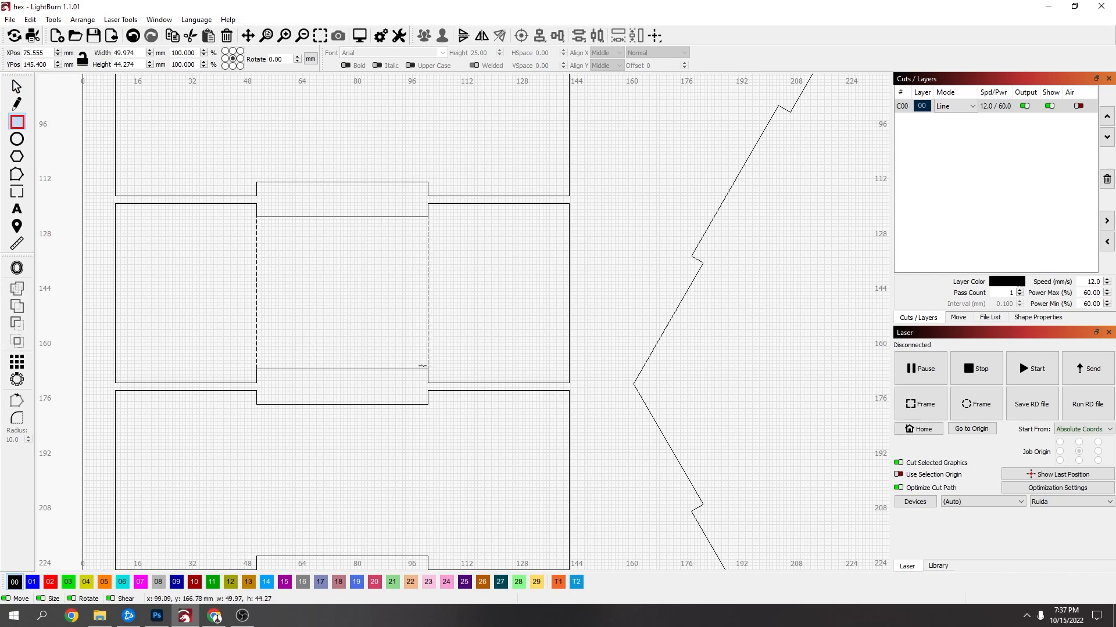
{"action": "scroll", "coordinate": [450, 345], "scroll_direction": "down", "scroll_amount": 5}
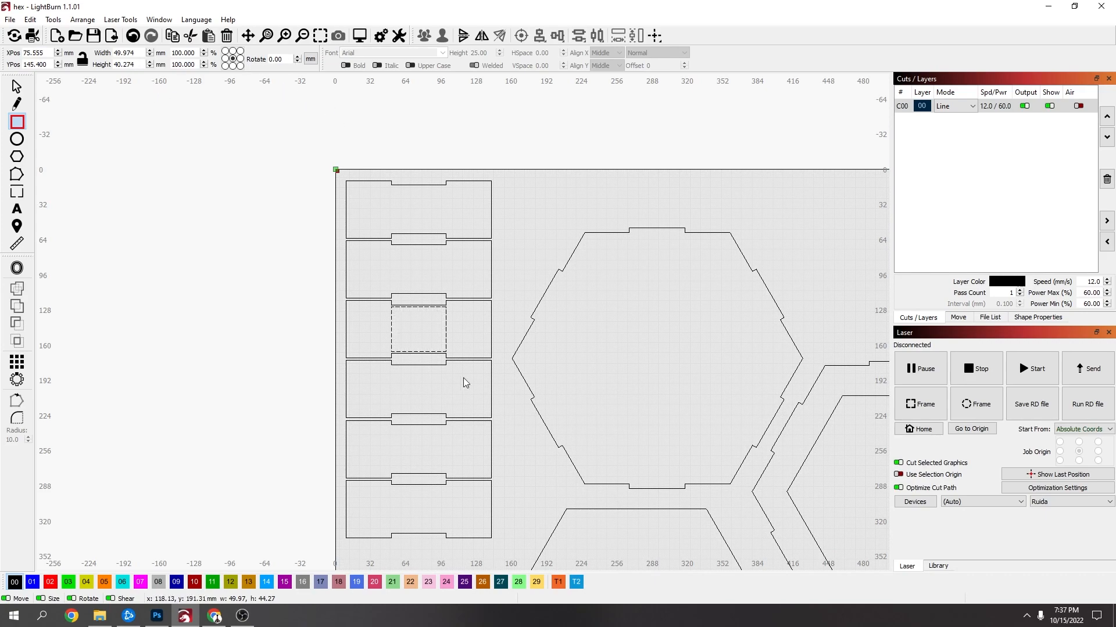
Move the rectangle out of the side panel into the first tabbed hexagon, at about X 266, Y 146 mm.
{"action": "scroll", "coordinate": [433, 348], "scroll_direction": "up", "scroll_amount": 1}
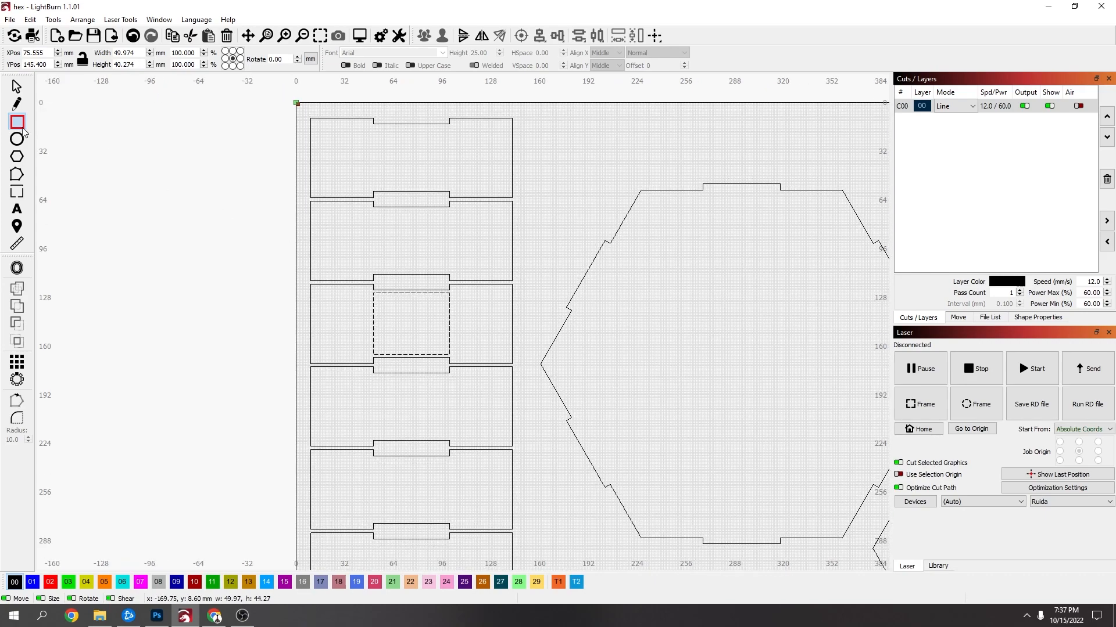
{"action": "left_click", "coordinate": [17, 103]}
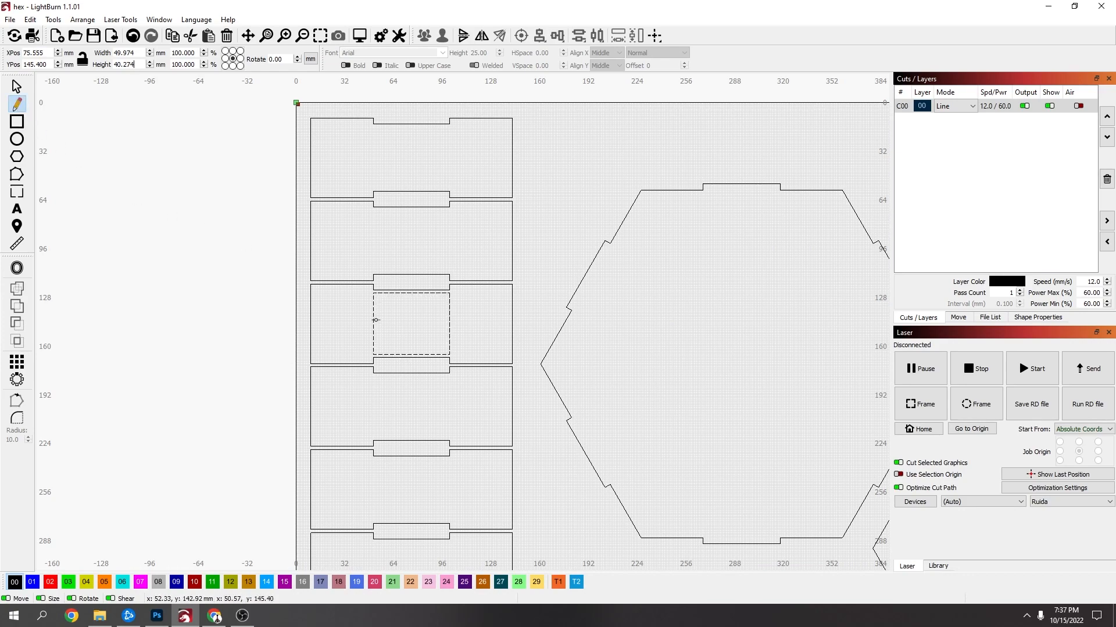
{"action": "left_click", "coordinate": [17, 86]}
{"action": "left_click_drag", "start_coordinate": [406, 328], "coordinate": [700, 326]}
{"action": "scroll", "coordinate": [719, 358], "scroll_direction": "down", "scroll_amount": 5}
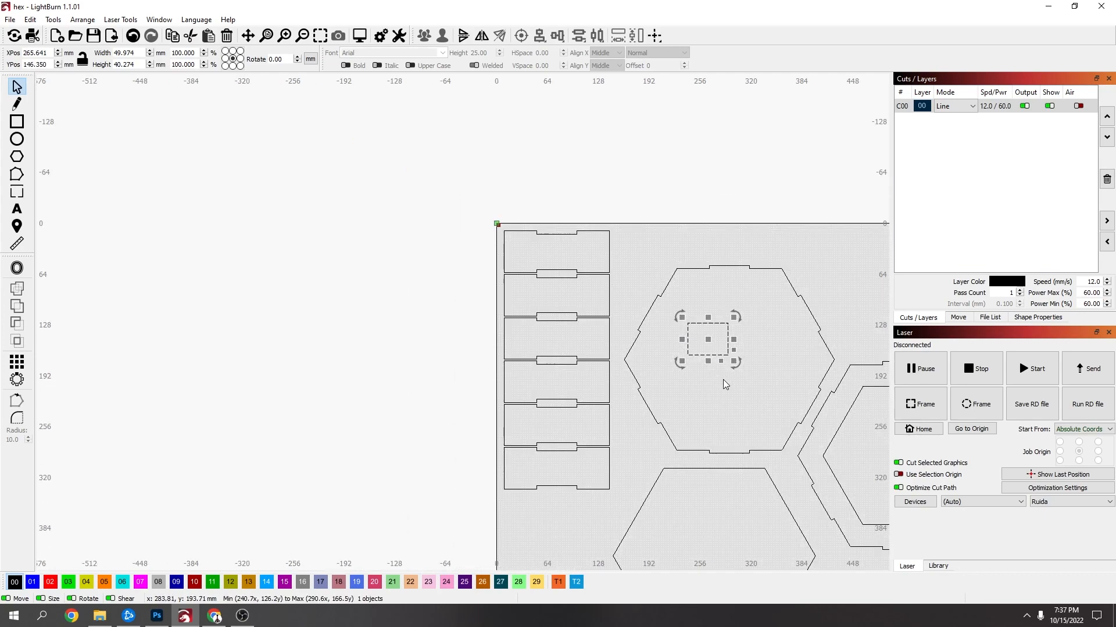
Move the rectangle into the second panel's inner hexagon and duplicate it there into a two-by-two group of four.
{"action": "left_click_drag", "start_coordinate": [725, 383], "coordinate": [516, 196]}
{"action": "left_click_drag", "start_coordinate": [498, 152], "coordinate": [654, 263]}
{"action": "key", "text": "ctrl+d"}
{"action": "key", "text": "ctrl+d"}
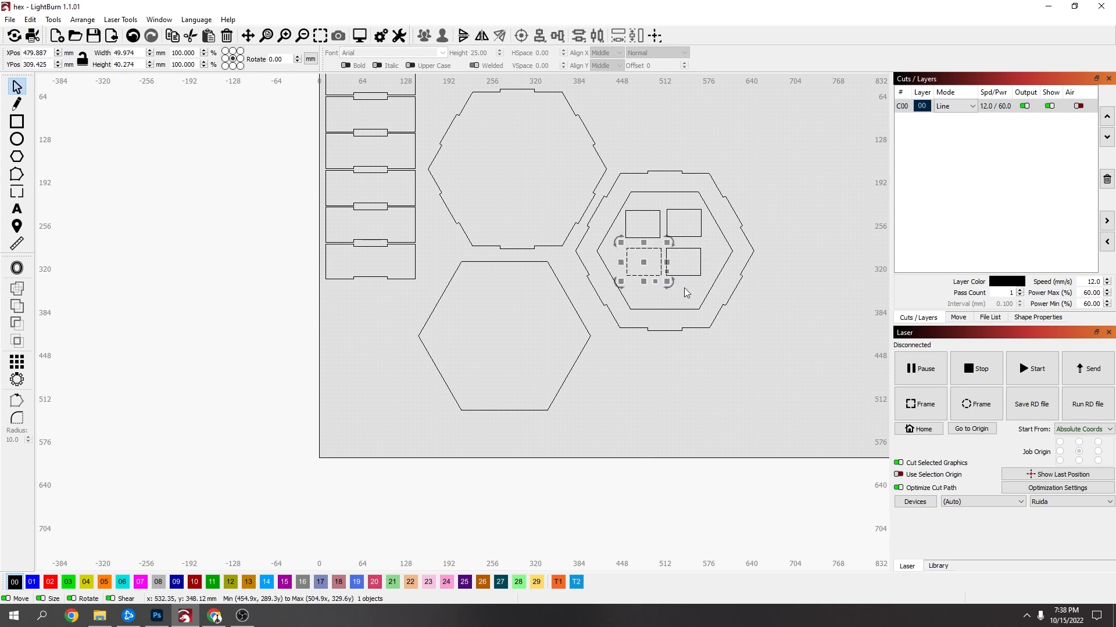
{"action": "scroll", "coordinate": [676, 232], "scroll_direction": "down", "scroll_amount": 3}
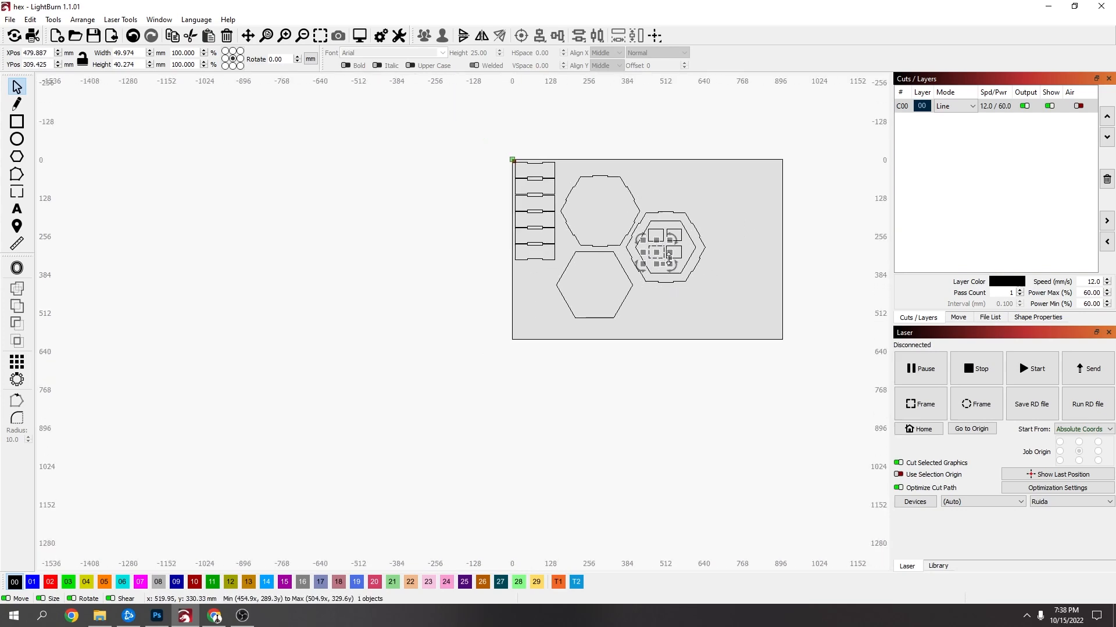